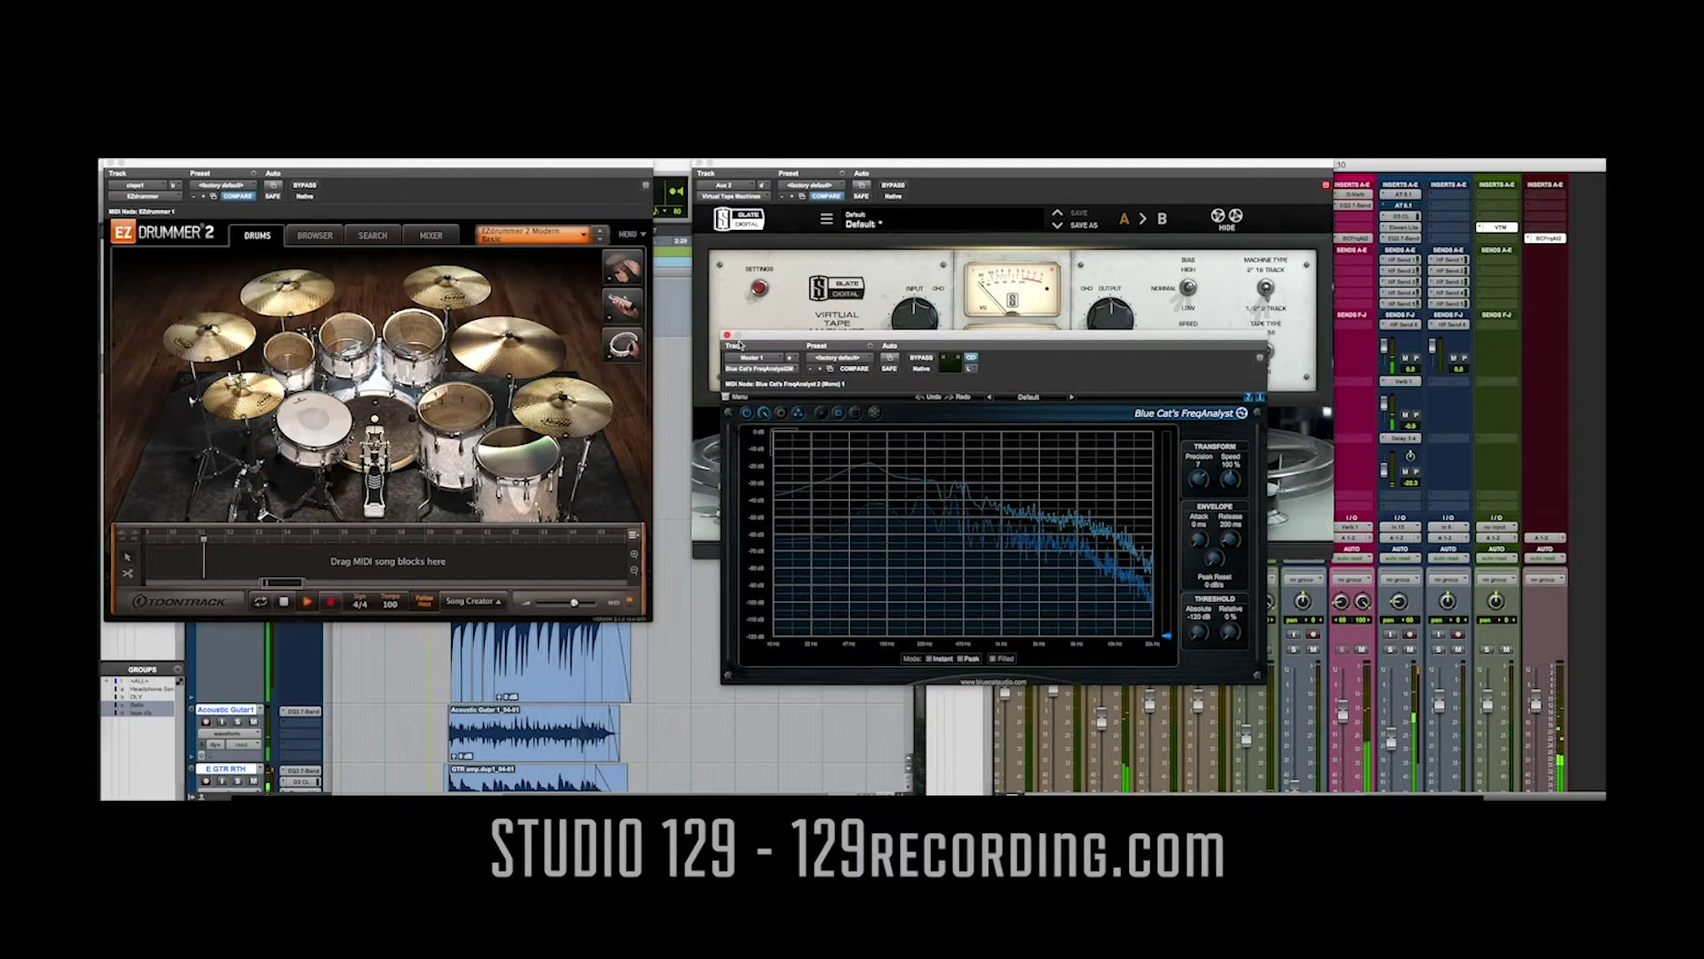
Close the frequency analyser plug-in window and scroll up to the Avid article's Playback Engine section
{"action": "left_click", "coordinate": [727, 336]}
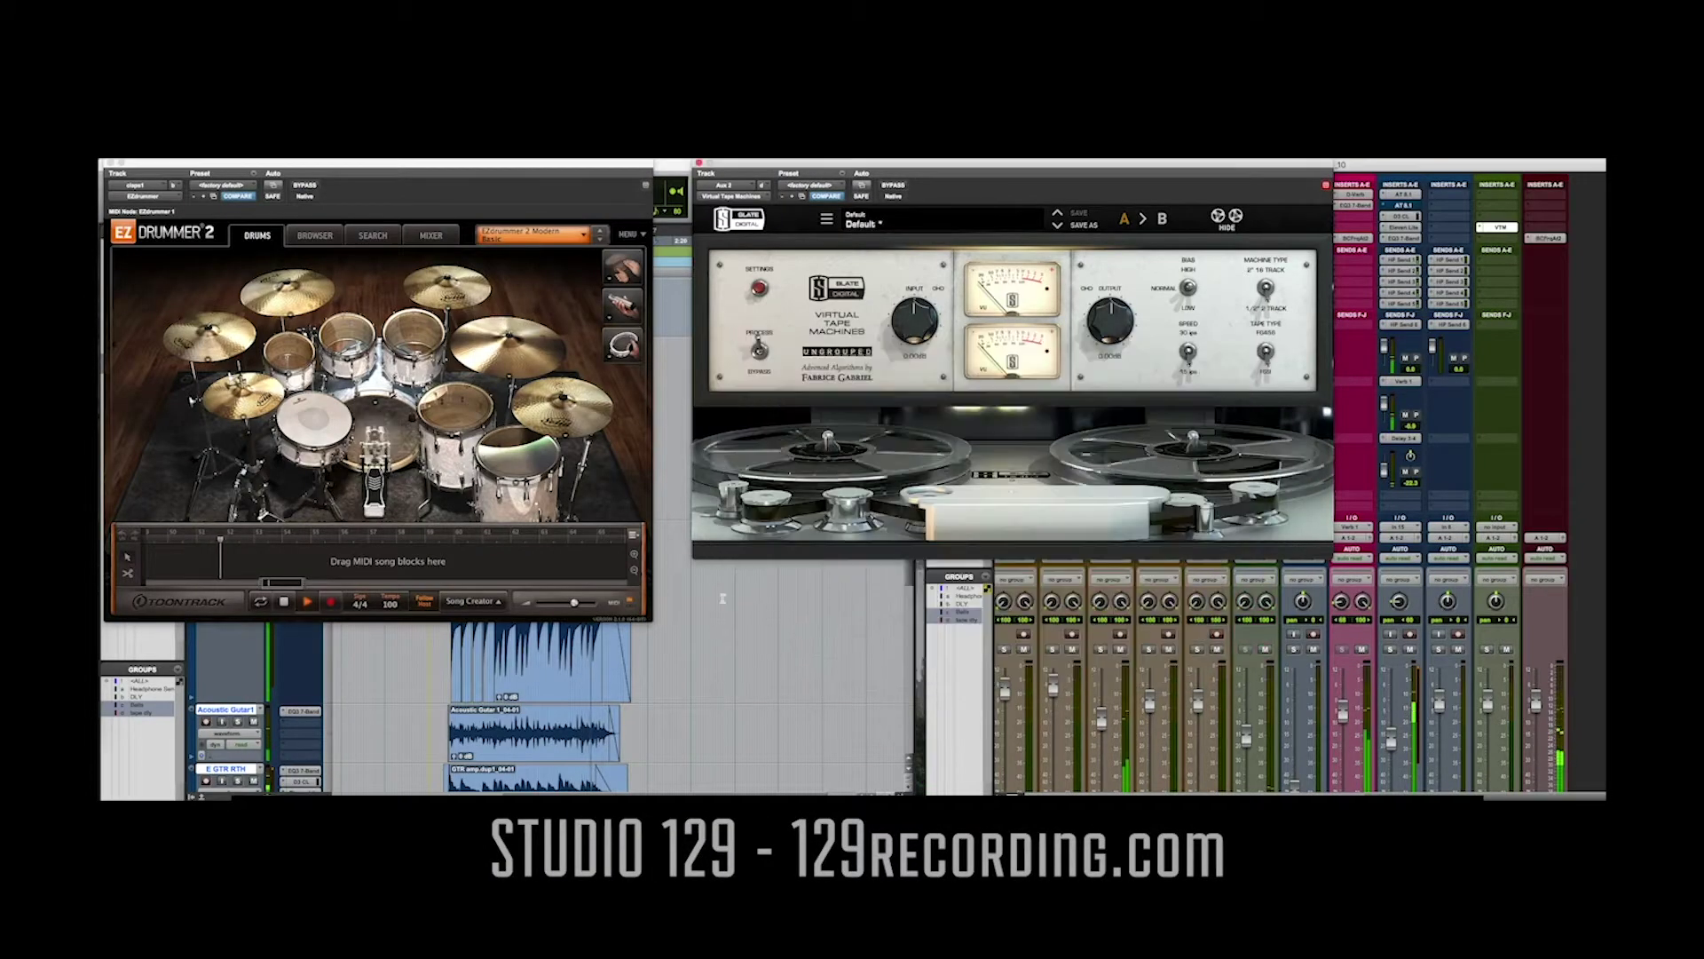
{"action": "scroll", "coordinate": [557, 646], "scroll_direction": "up", "scroll_amount": 5}
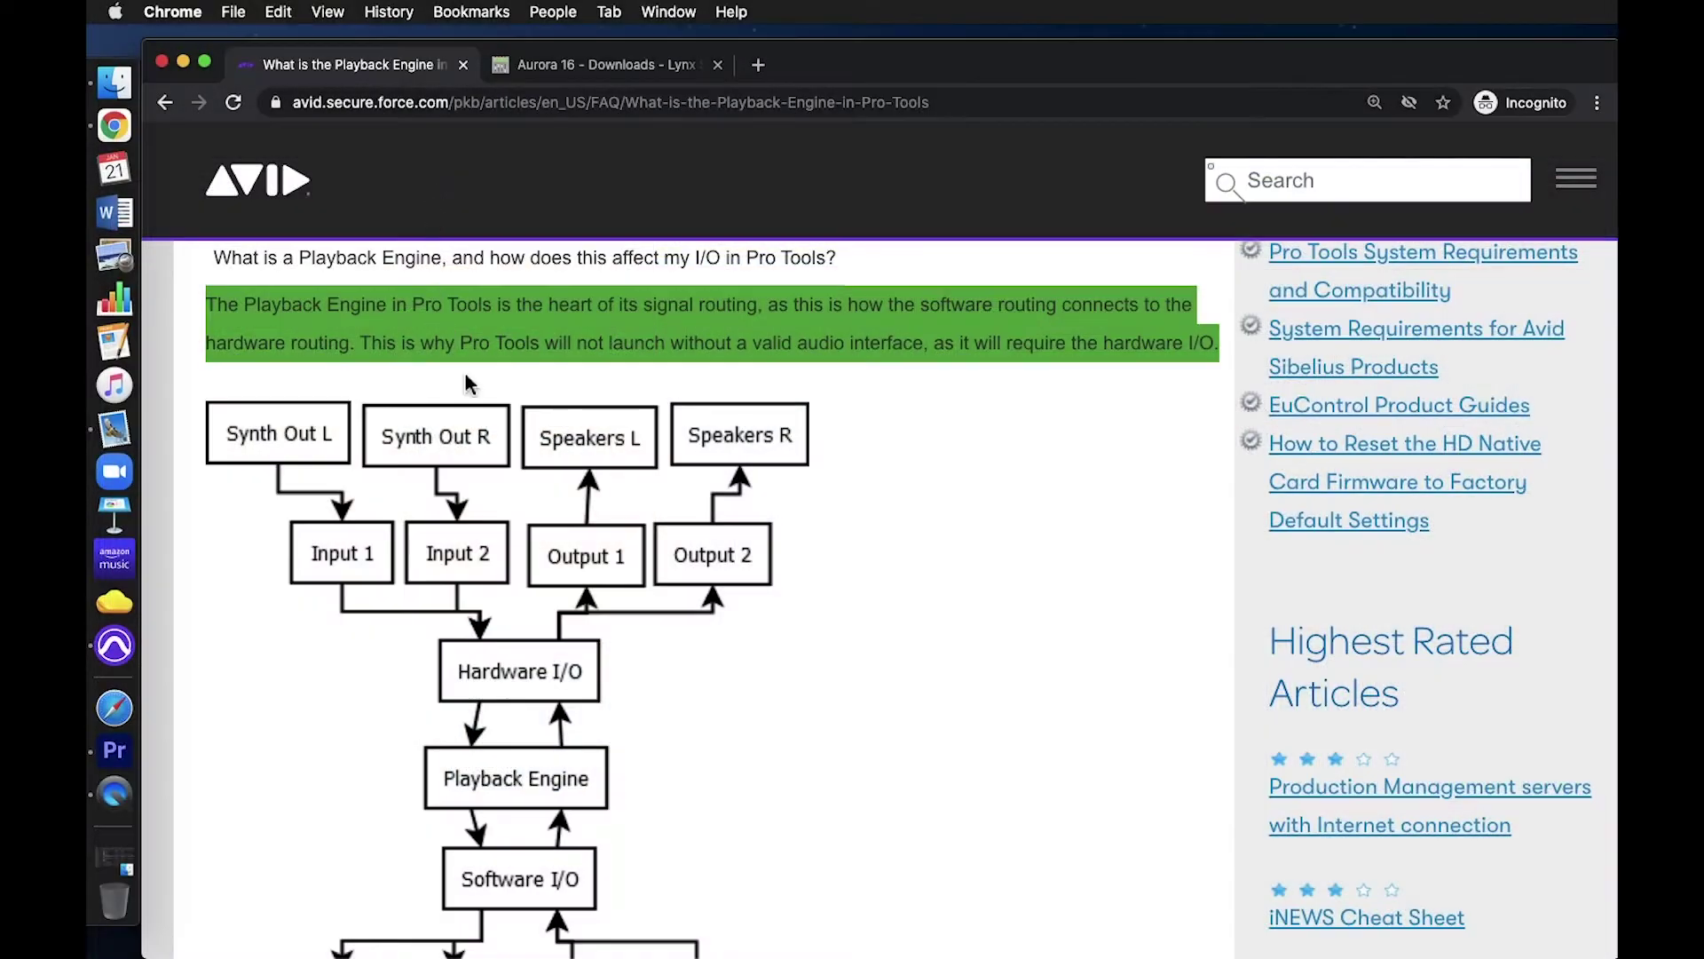
{"action": "scroll", "coordinate": [465, 383], "scroll_direction": "up", "scroll_amount": 1}
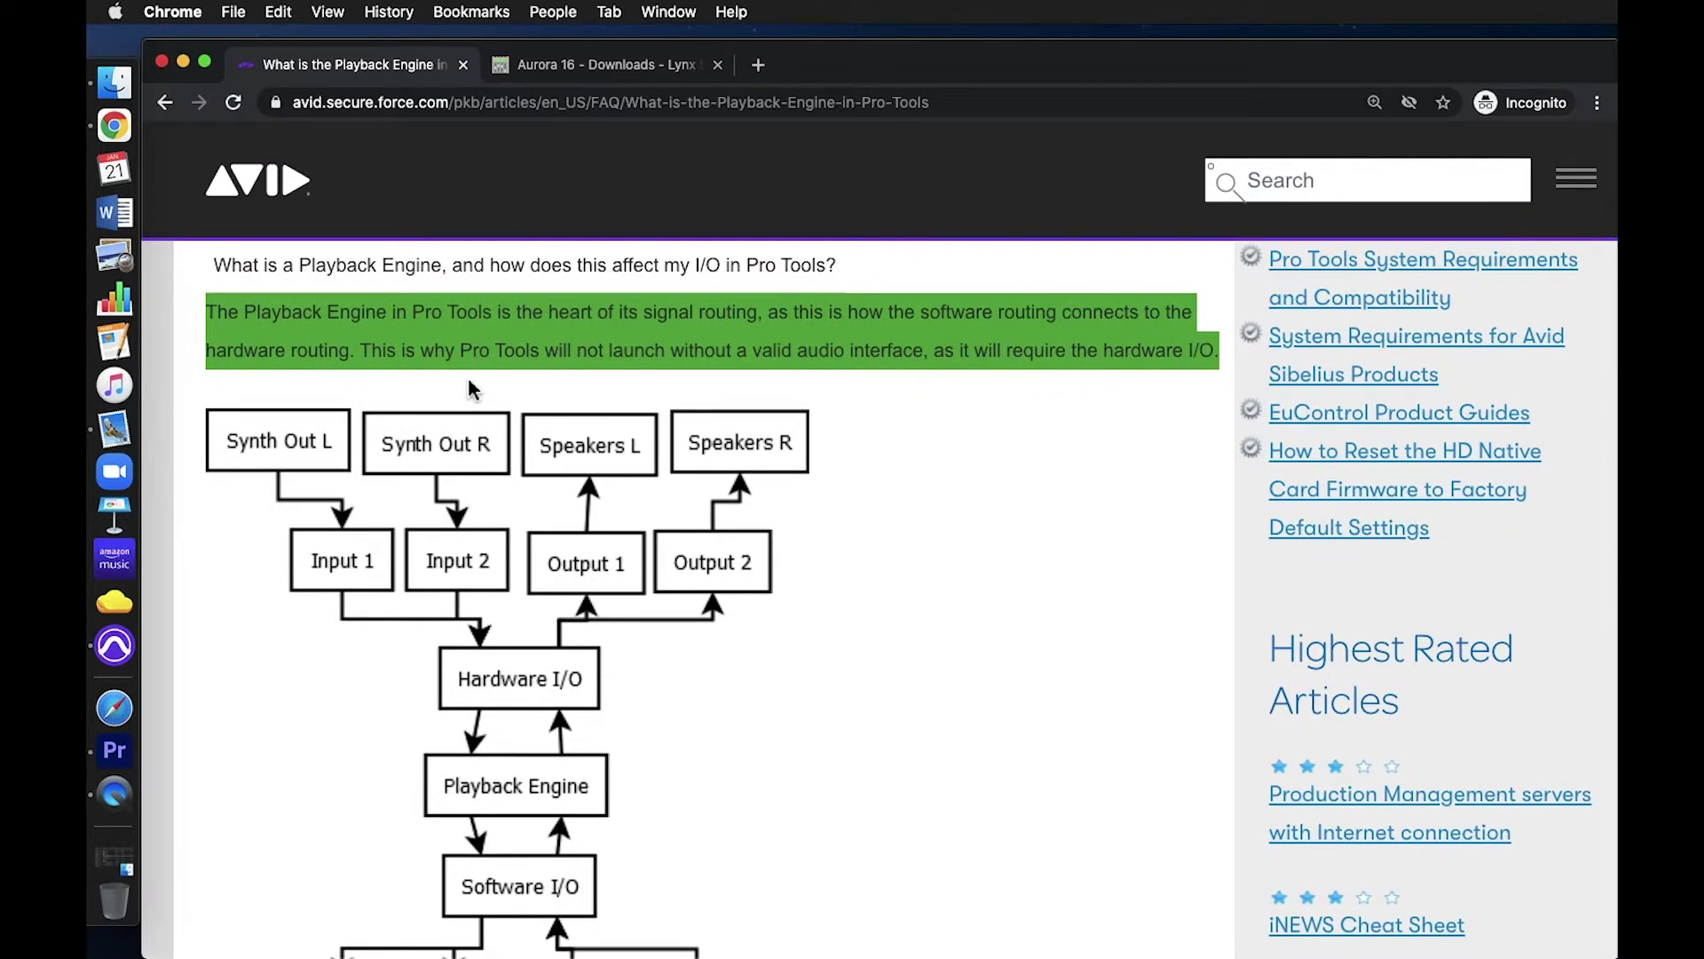
Highlight the paragraph calling the Playback Engine the heart of signal routing
{"action": "left_click", "coordinate": [442, 348]}
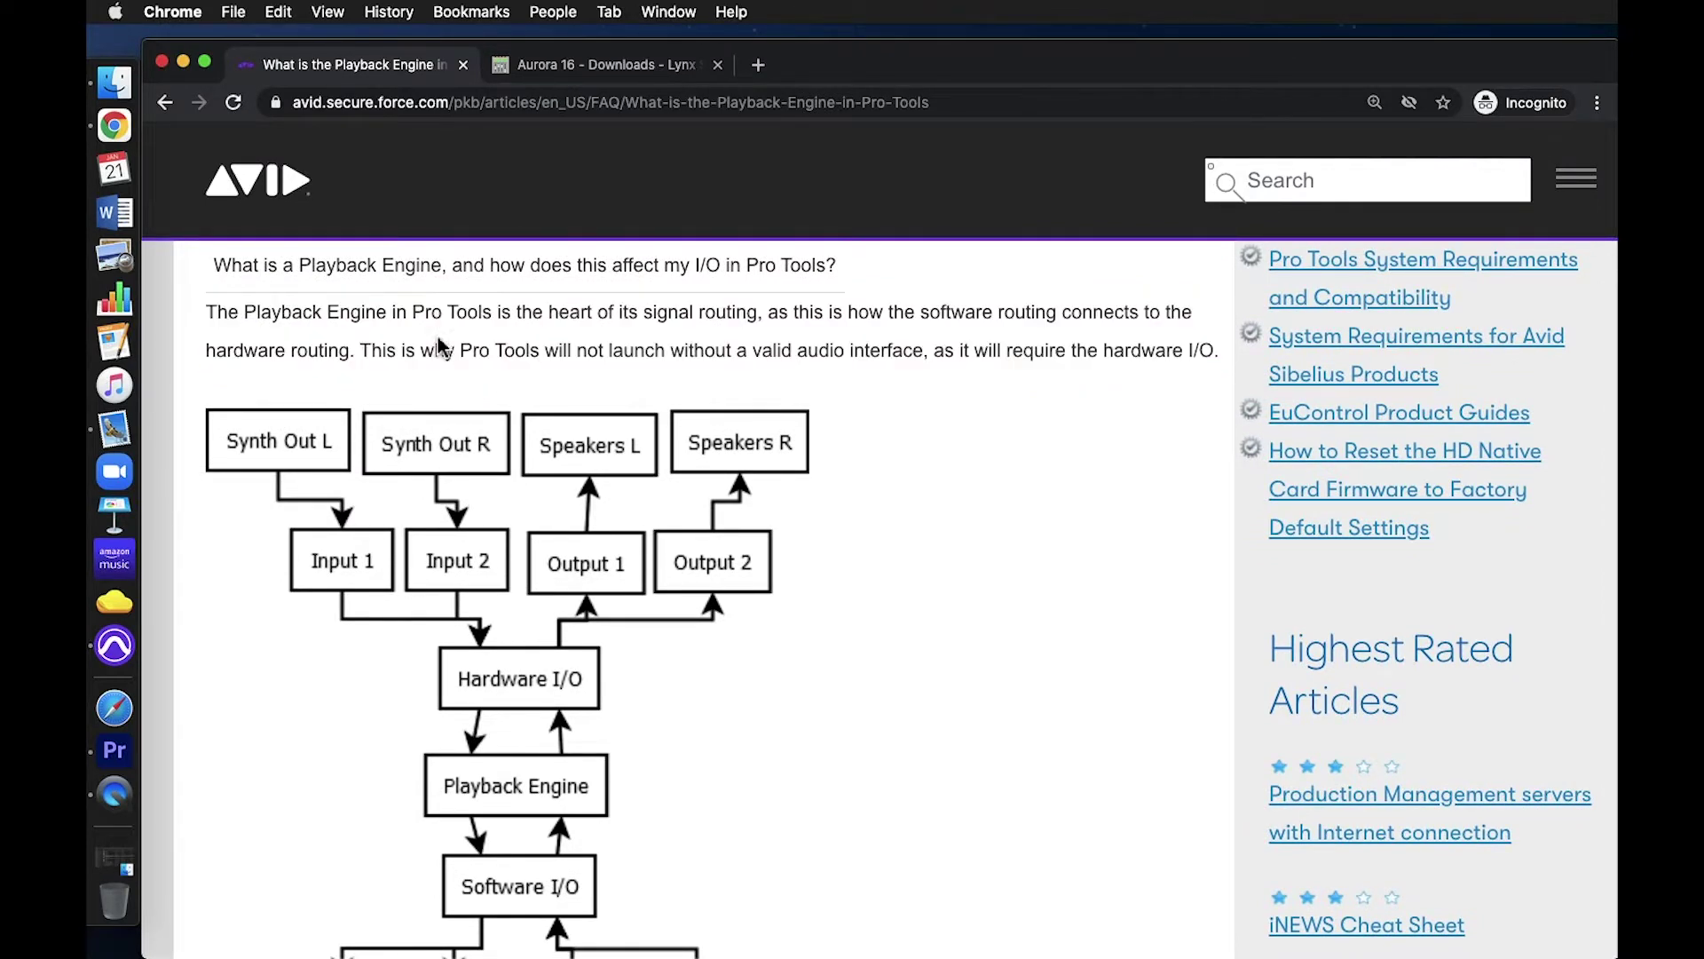
{"action": "left_click_drag", "start_coordinate": [208, 312], "coordinate": [1176, 346]}
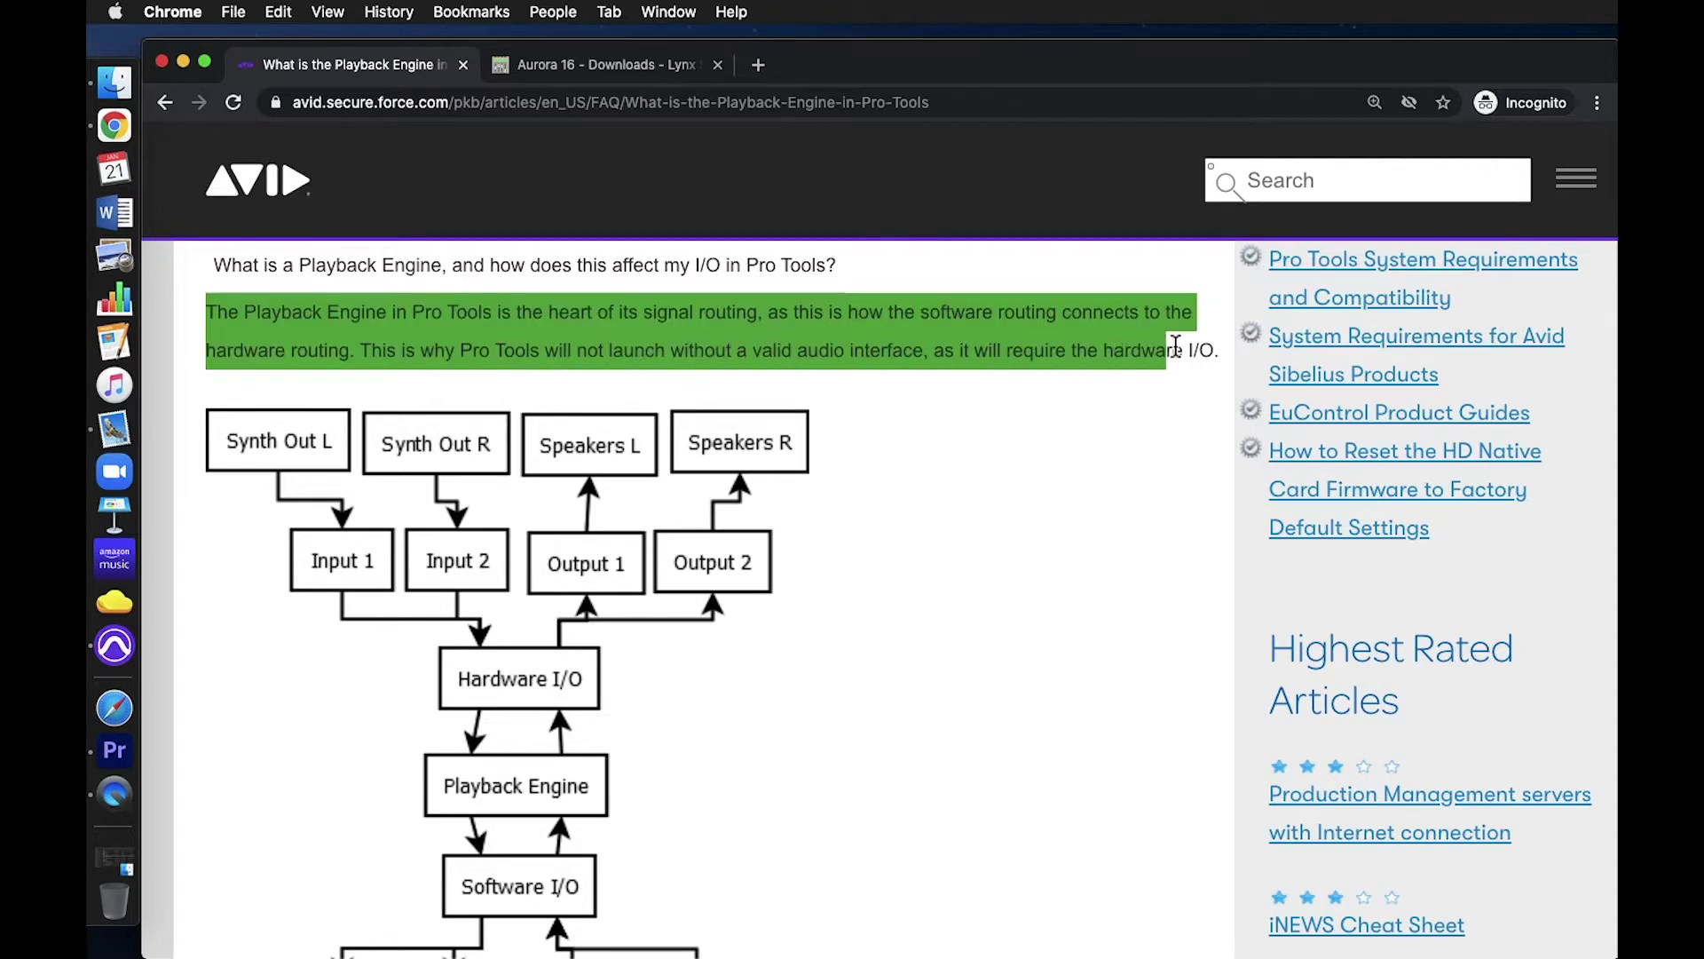
{"action": "double_click", "coordinate": [605, 312]}
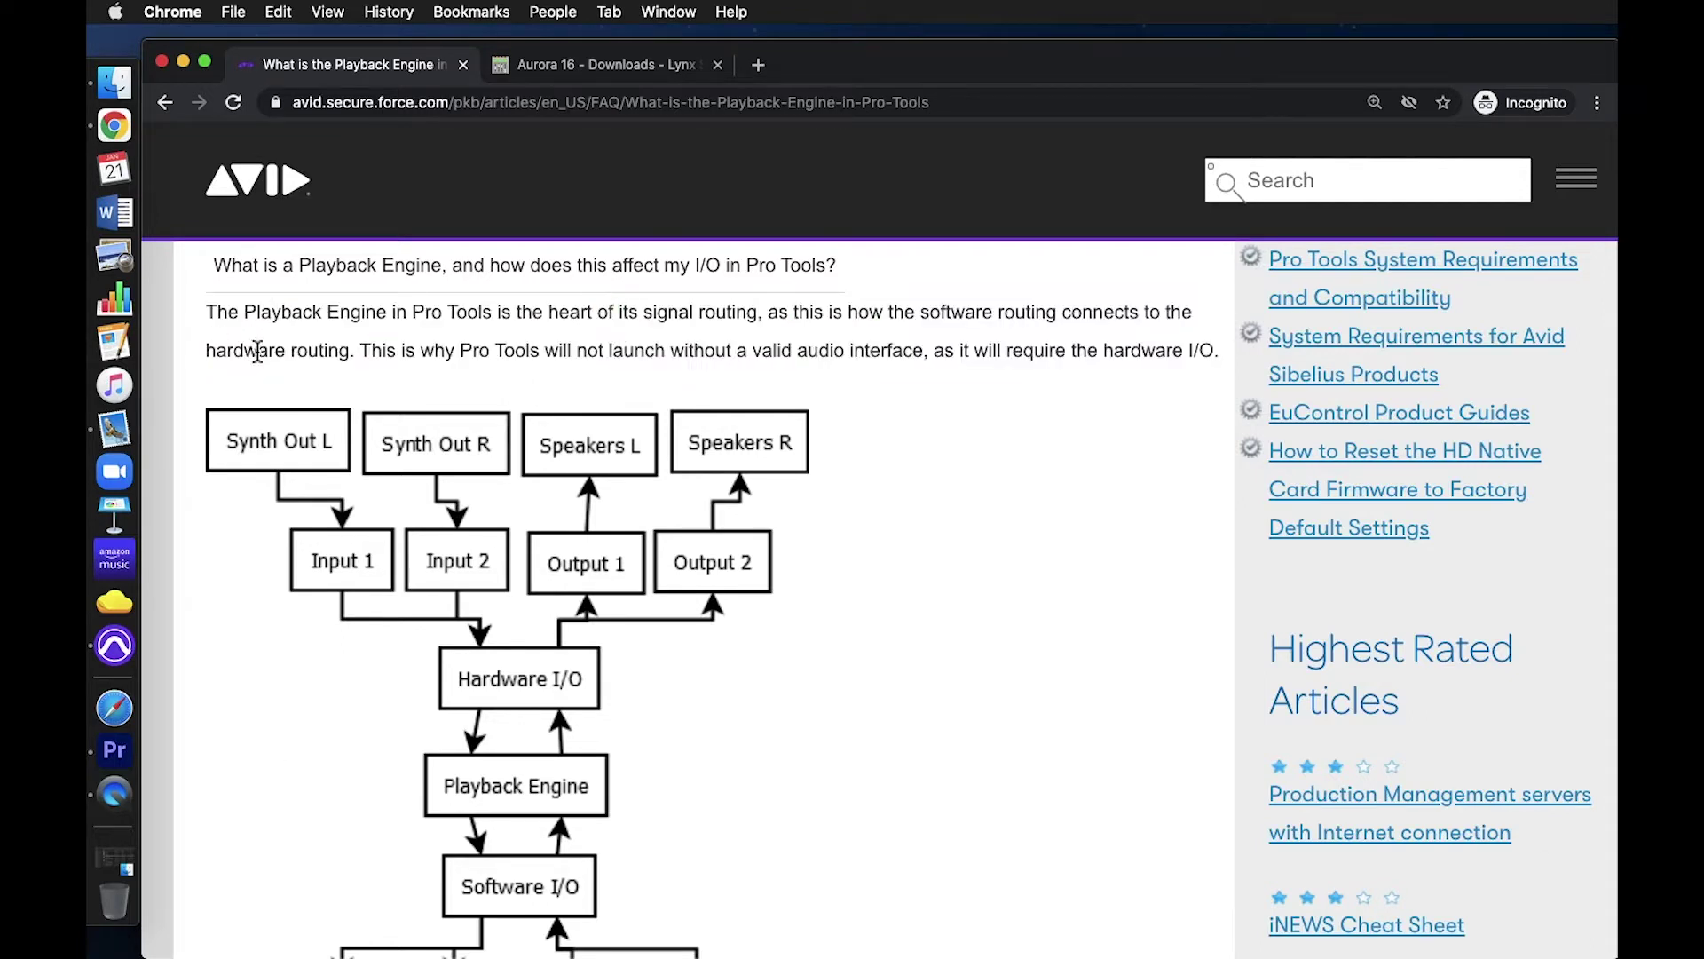
{"action": "left_click_drag", "start_coordinate": [228, 312], "coordinate": [1223, 355]}
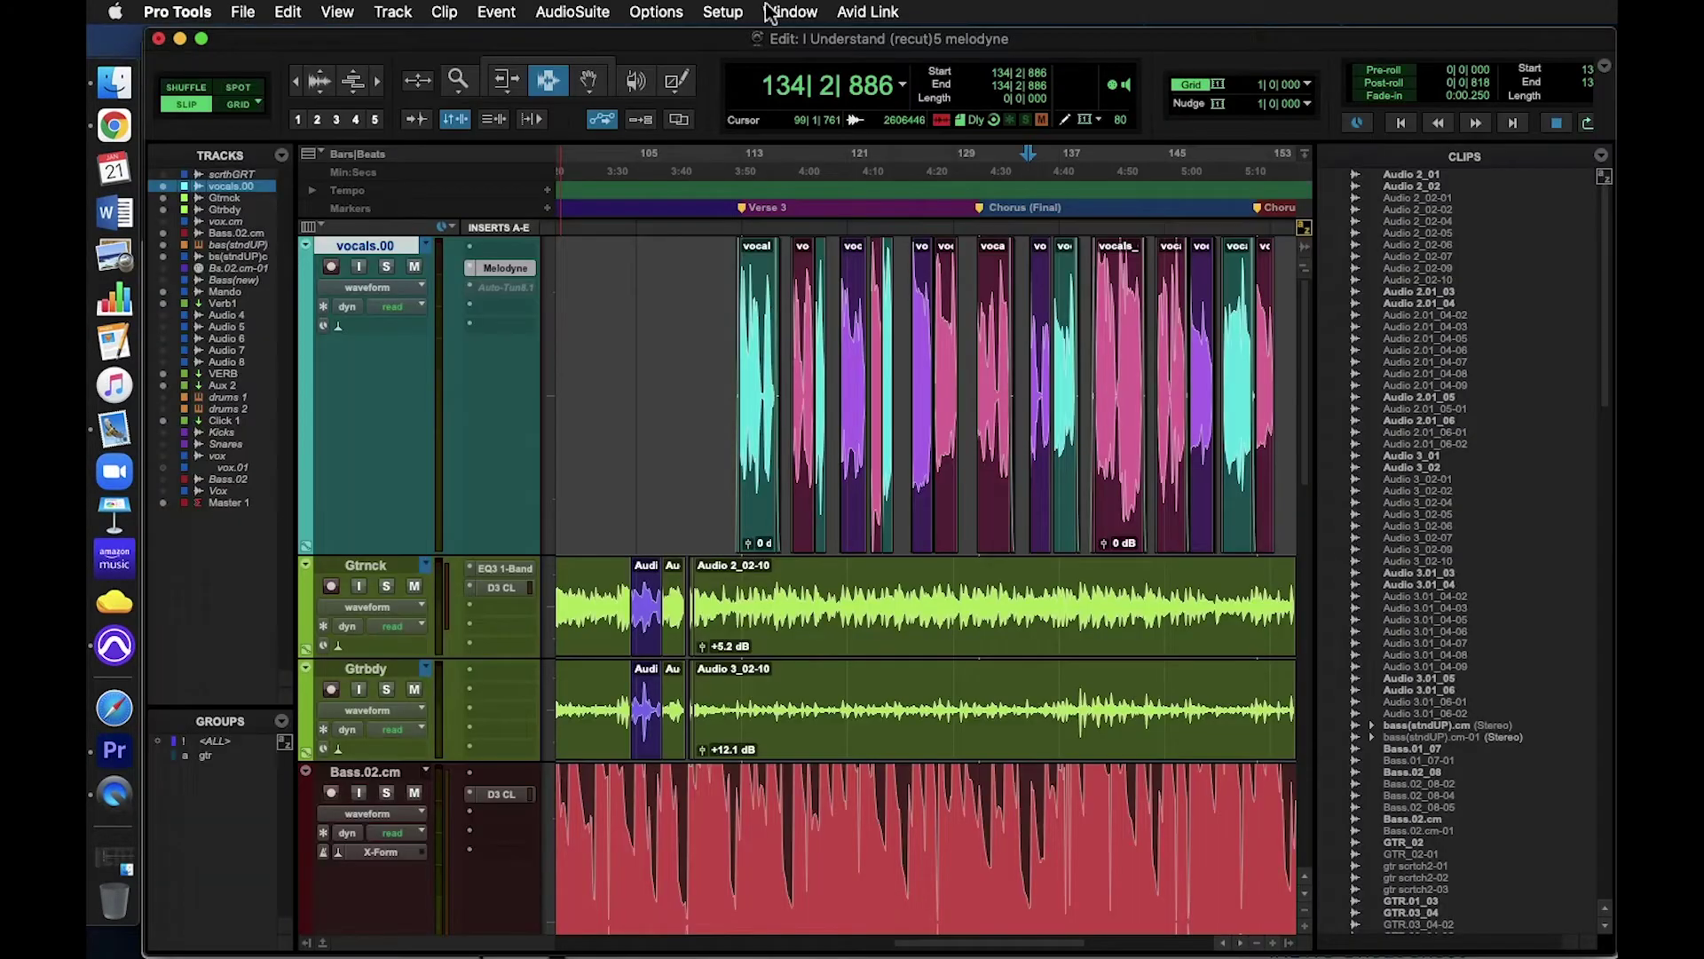
Switch the Playback Engine from Built-in Output to Scarlett 2i2 USB, saving and closing the session
{"action": "left_click", "coordinate": [723, 12]}
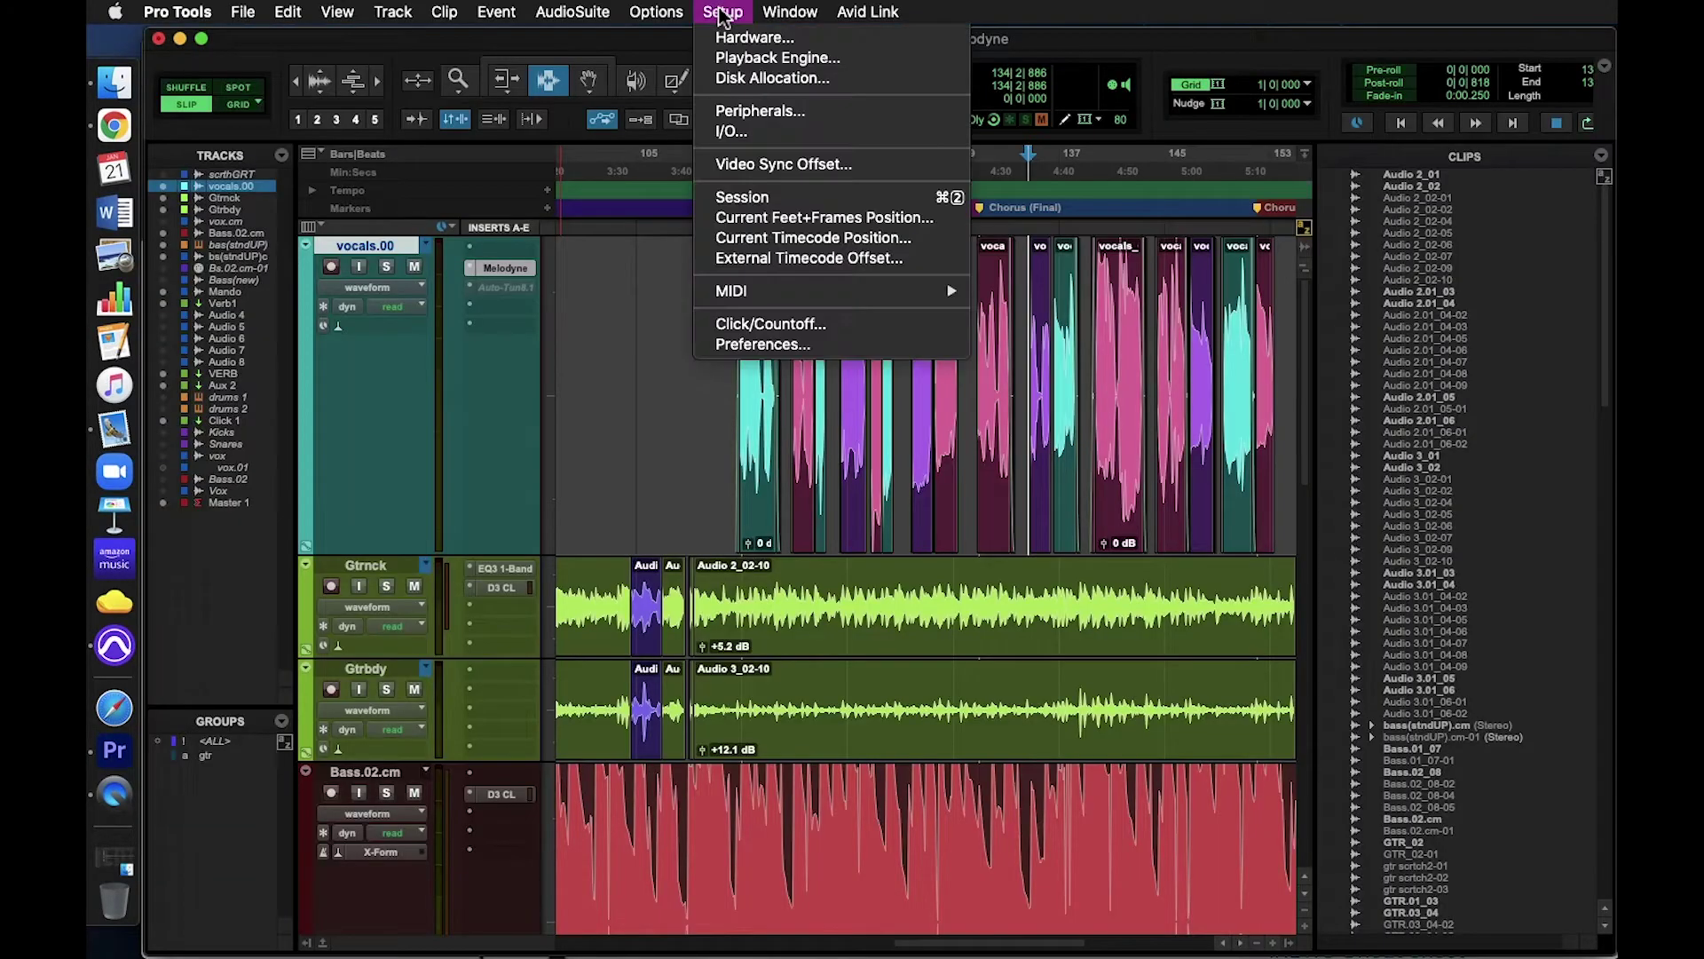
{"action": "left_click", "coordinate": [733, 64]}
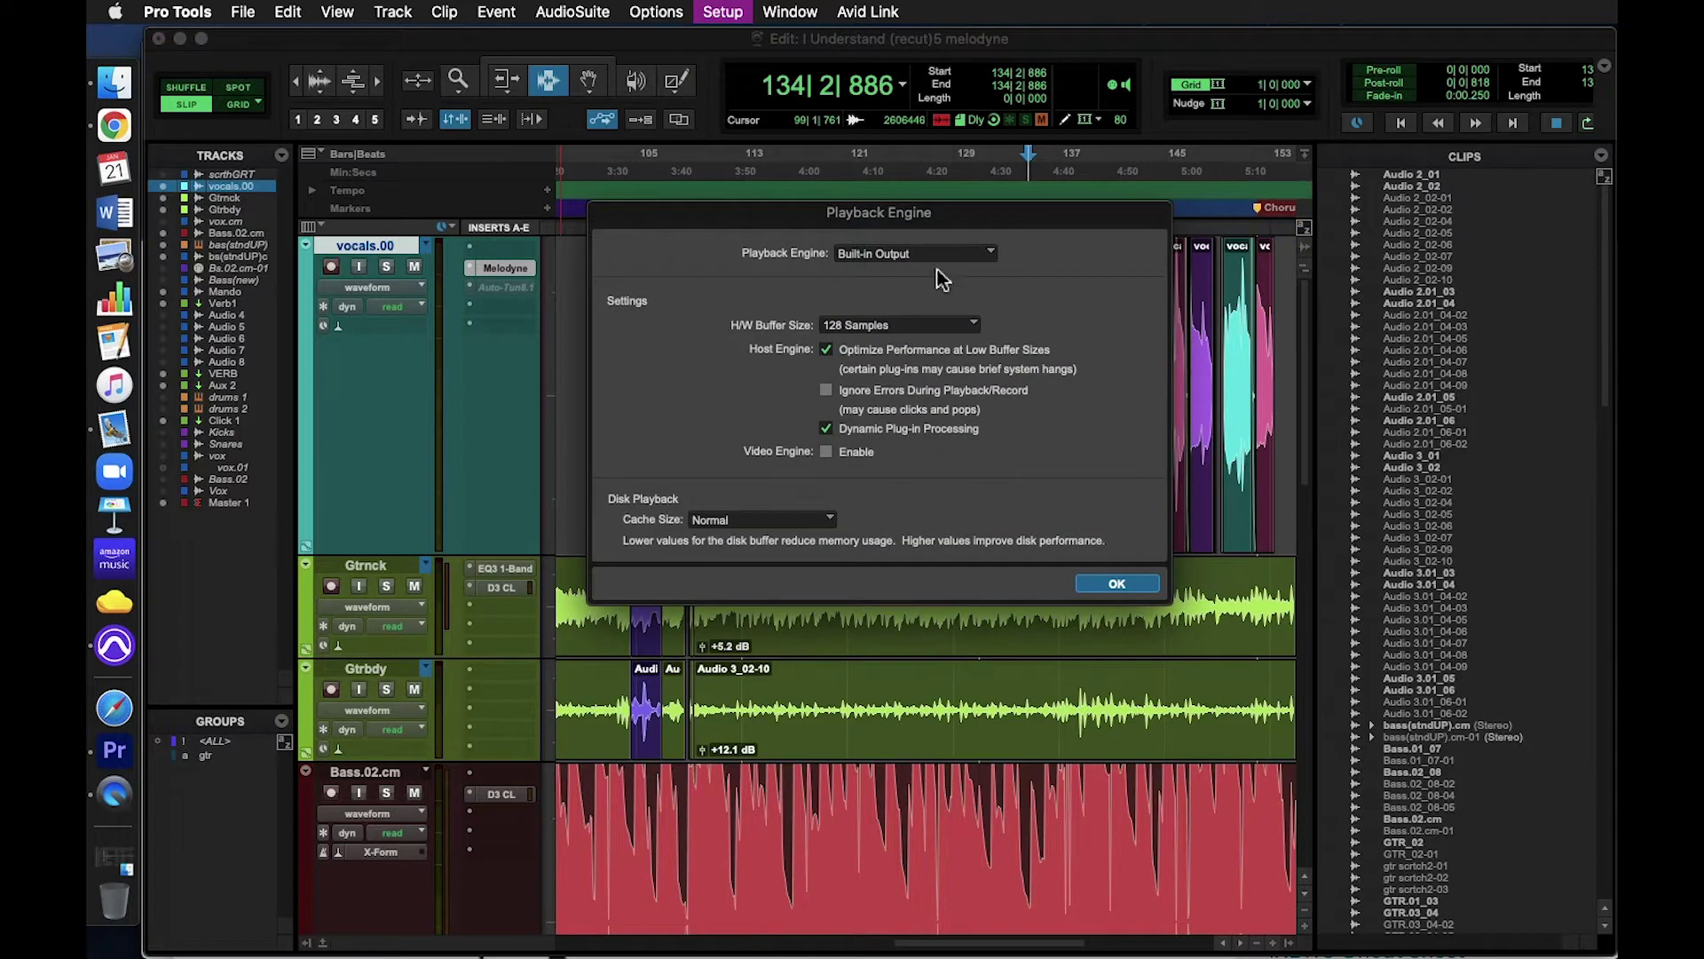
{"action": "left_click", "coordinate": [938, 256]}
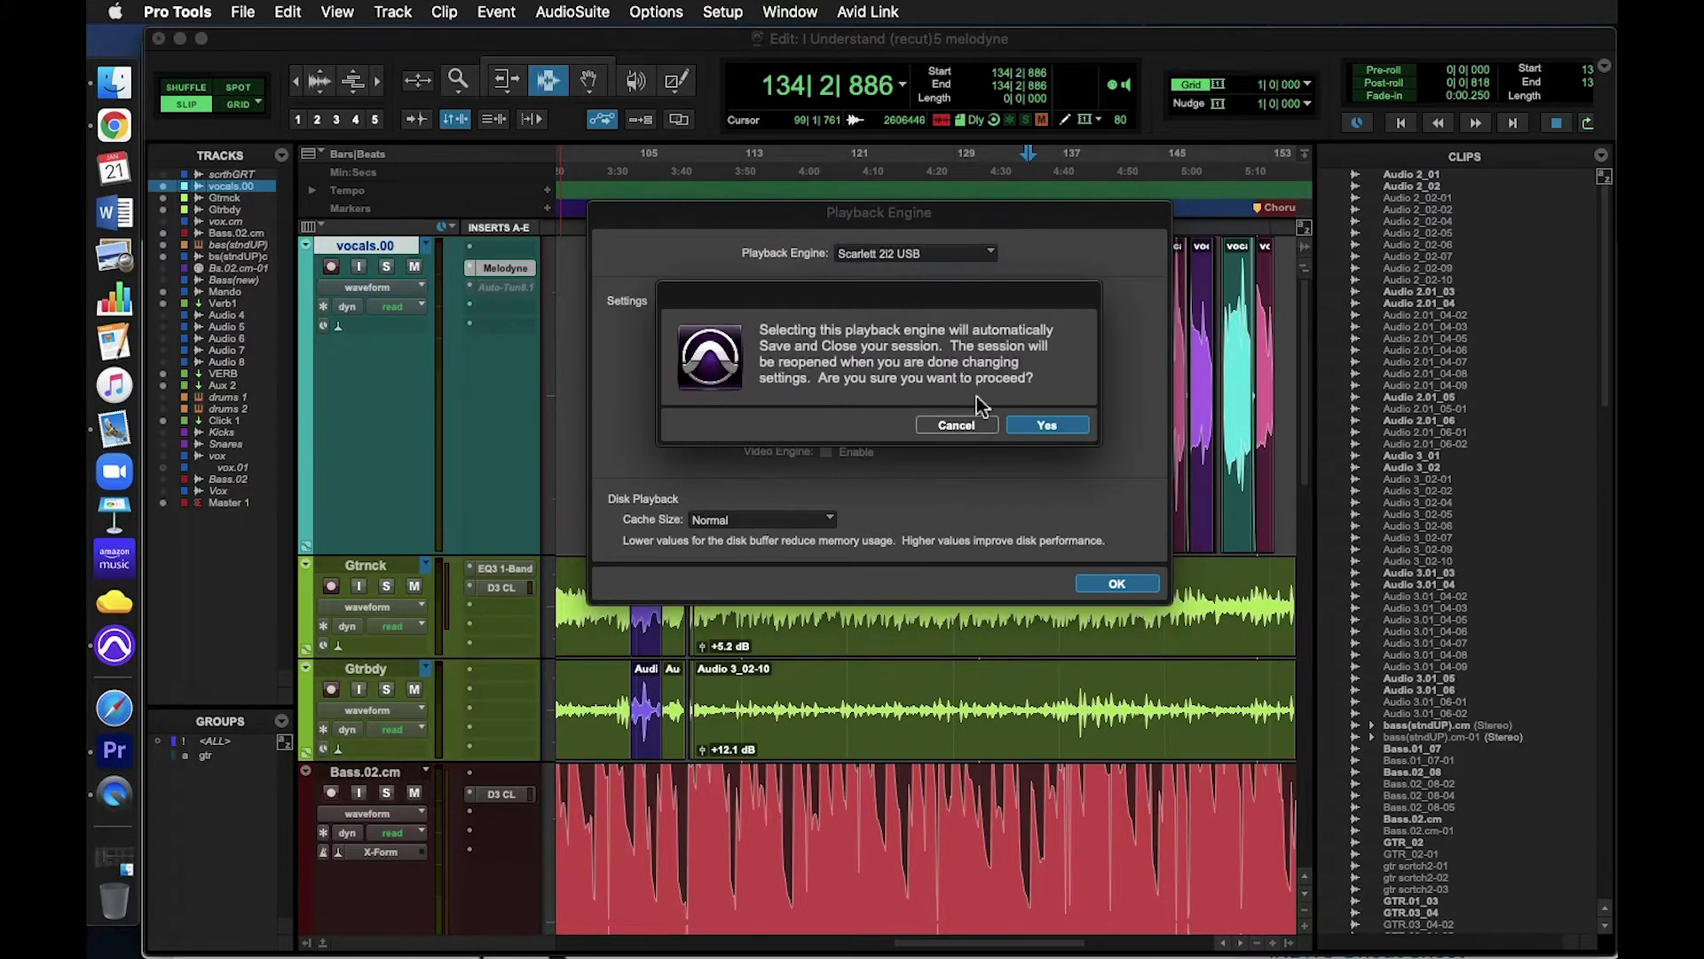
{"action": "left_click", "coordinate": [1077, 427]}
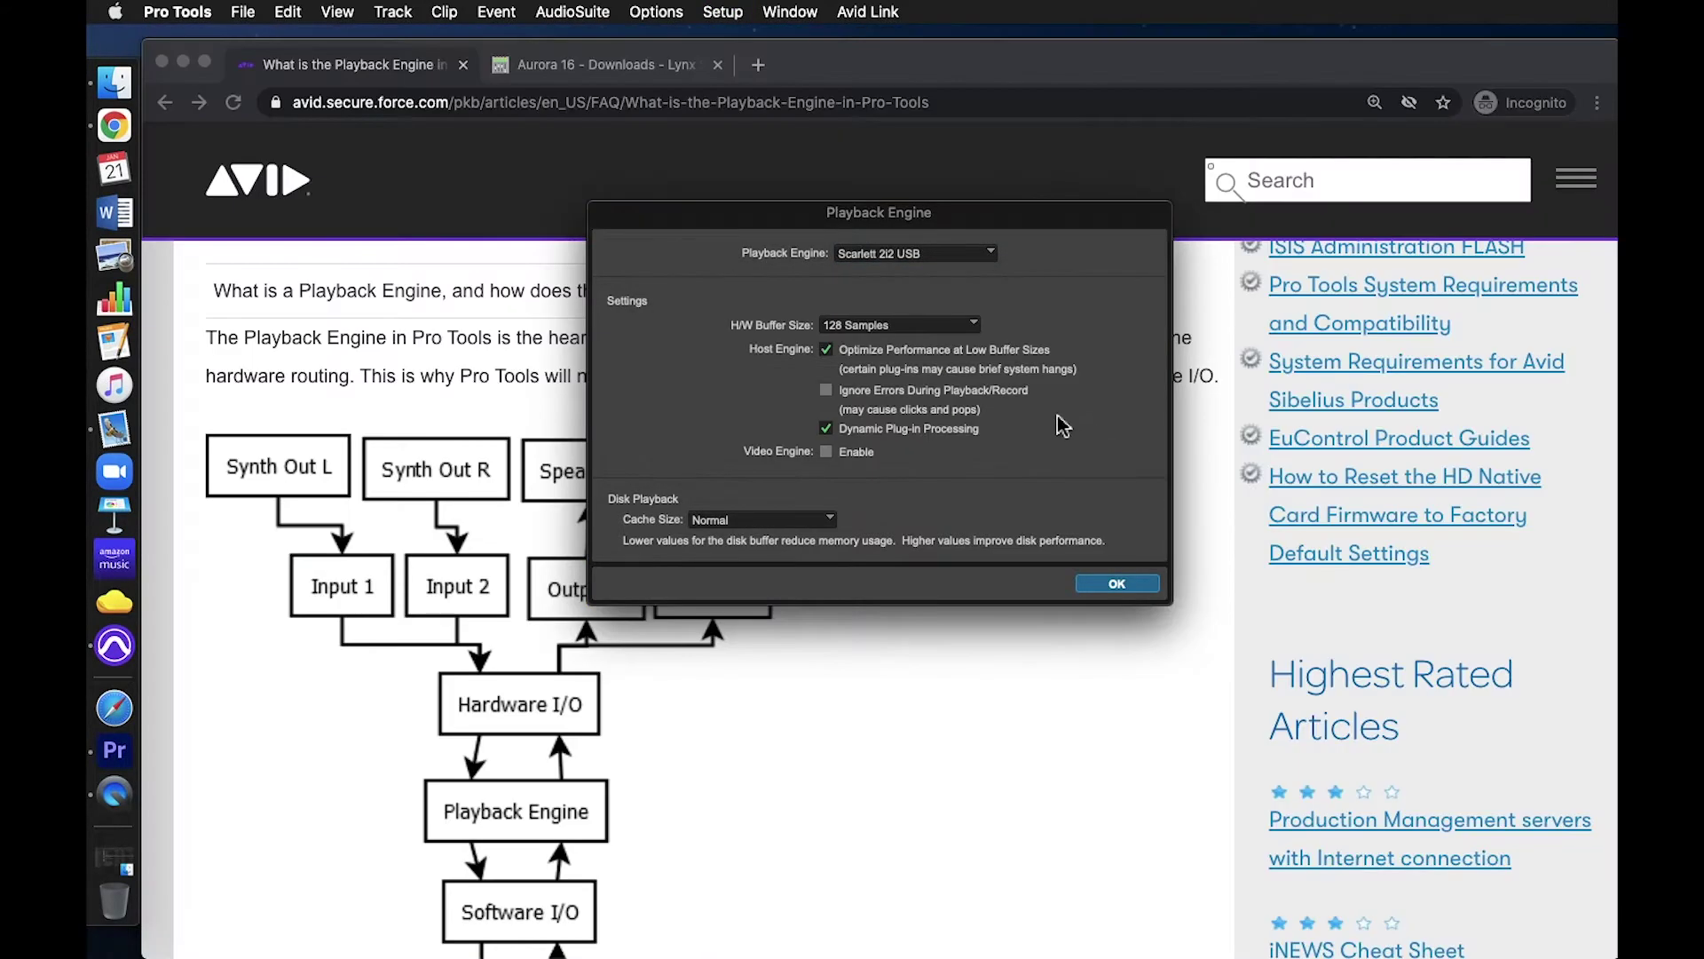
Reopen the session on Scarlett 2i2 USB, skip the missing AAX plug-ins, and browse the I/O Setup Bus, Insert and Mic Preamps tabs
{"action": "left_click", "coordinate": [1117, 584]}
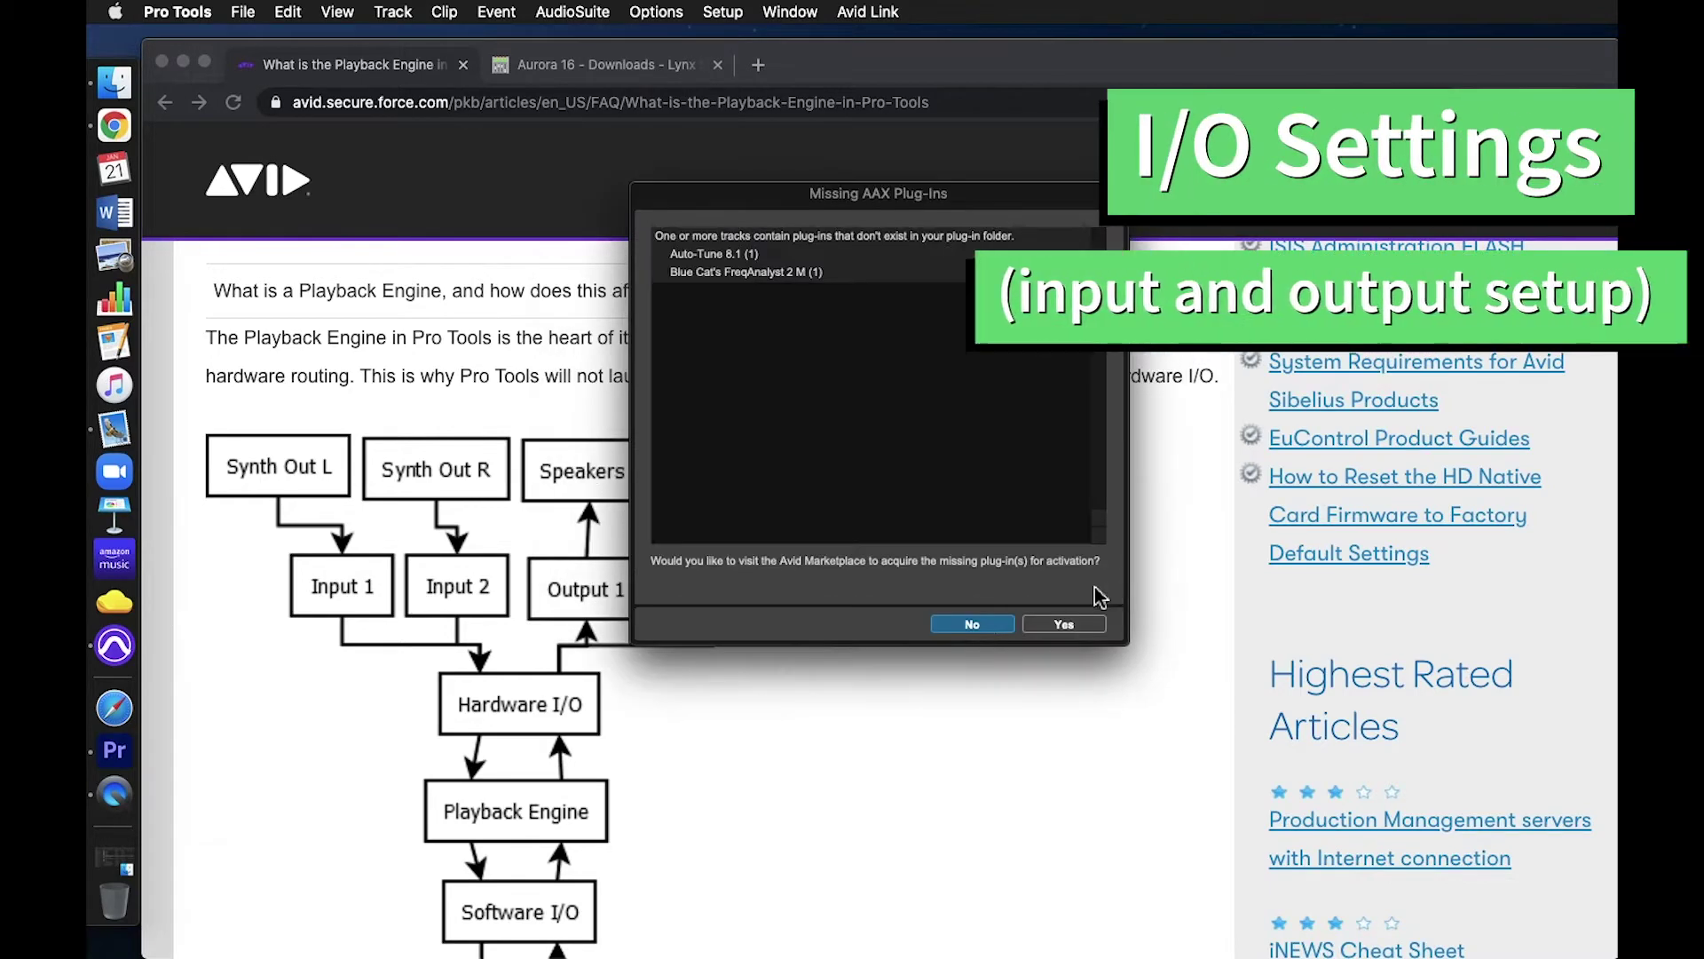
{"action": "left_click", "coordinate": [1085, 620]}
{"action": "left_click", "coordinate": [656, 12]}
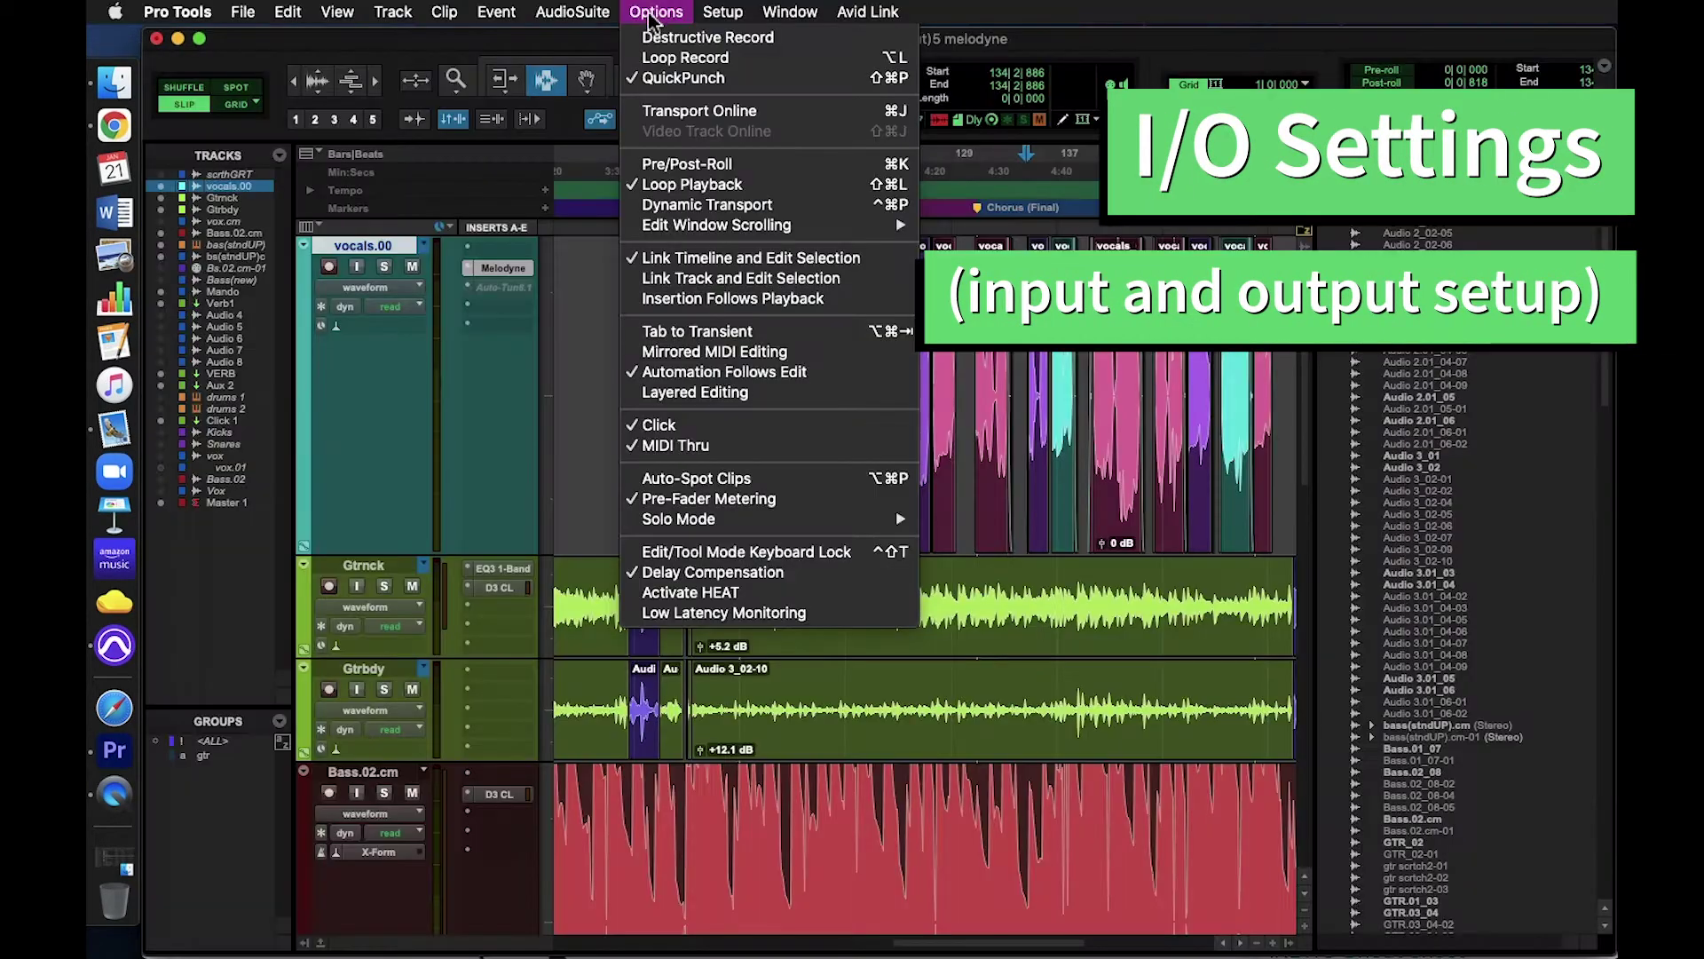
{"action": "left_click", "coordinate": [745, 138]}
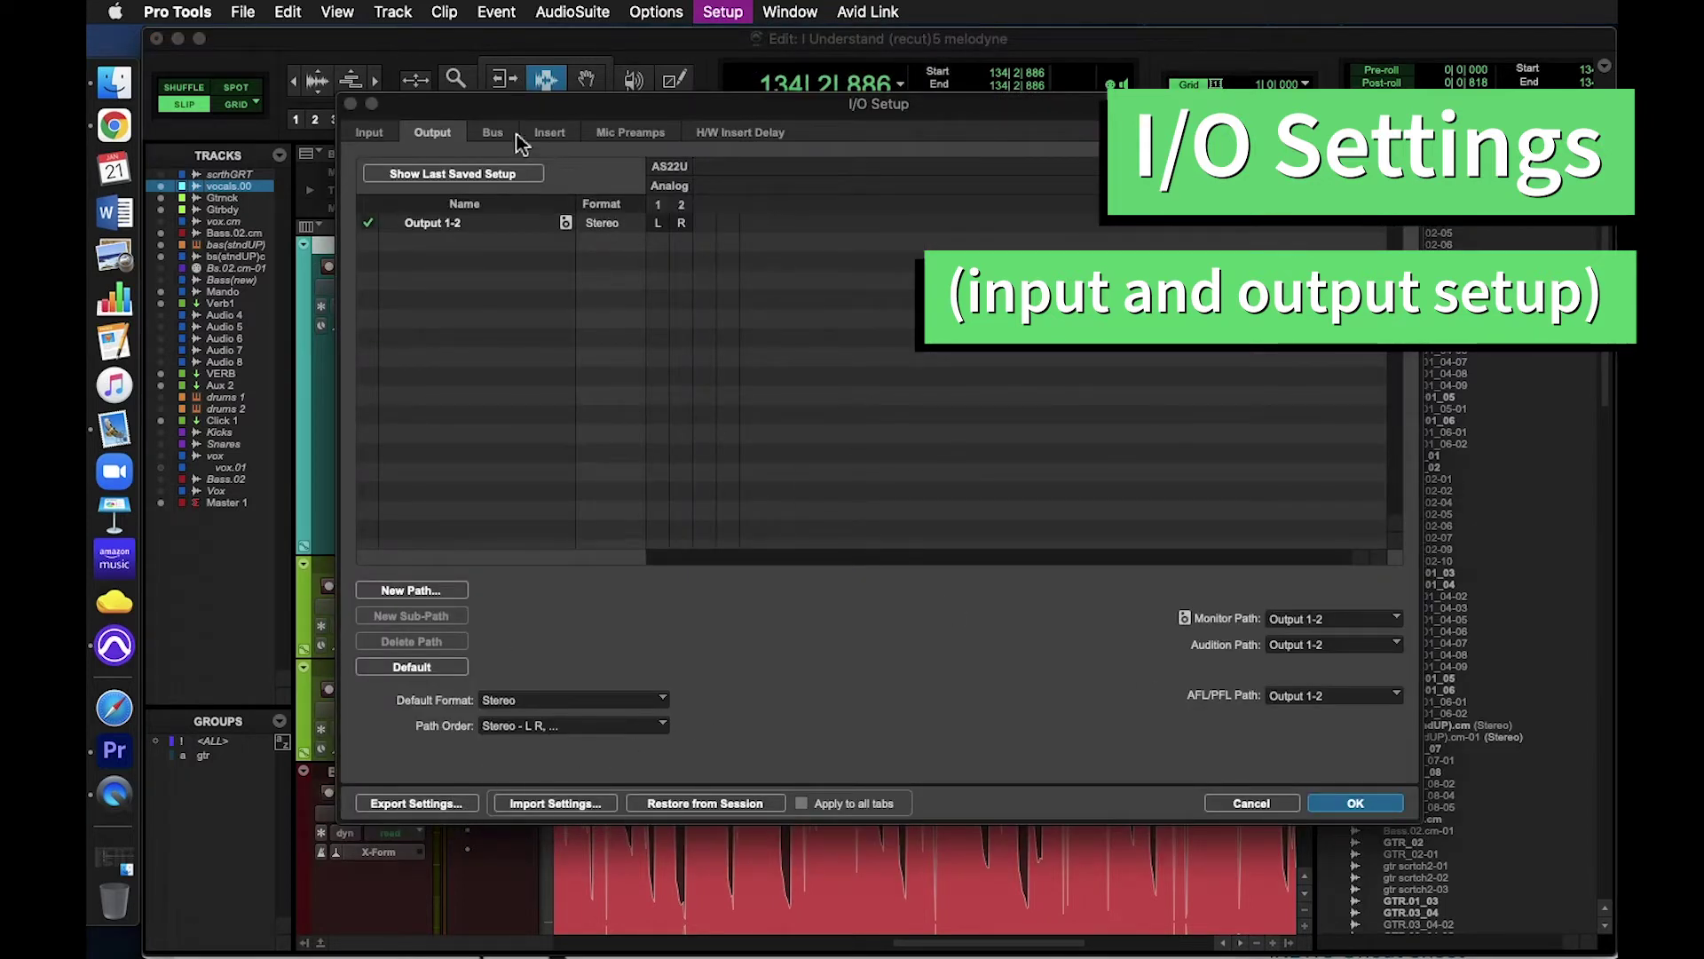
{"action": "left_click", "coordinate": [518, 135]}
{"action": "left_click", "coordinate": [549, 133]}
{"action": "left_click", "coordinate": [626, 134]}
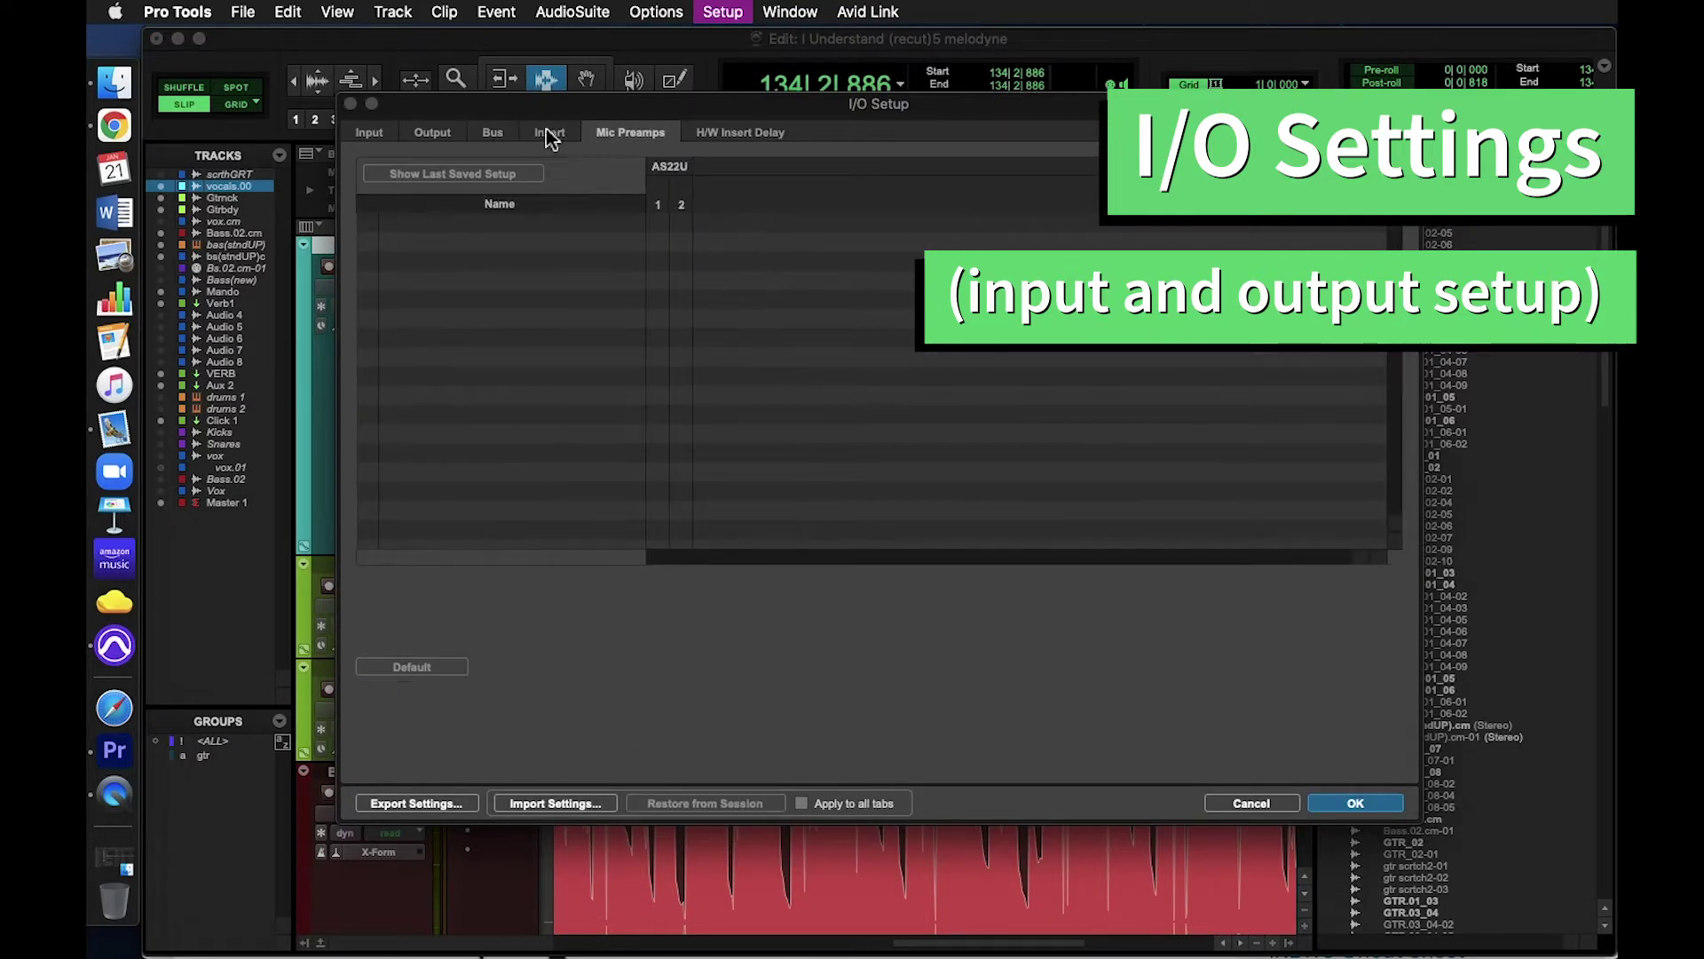
{"action": "left_click", "coordinate": [549, 133]}
{"action": "left_click", "coordinate": [493, 133]}
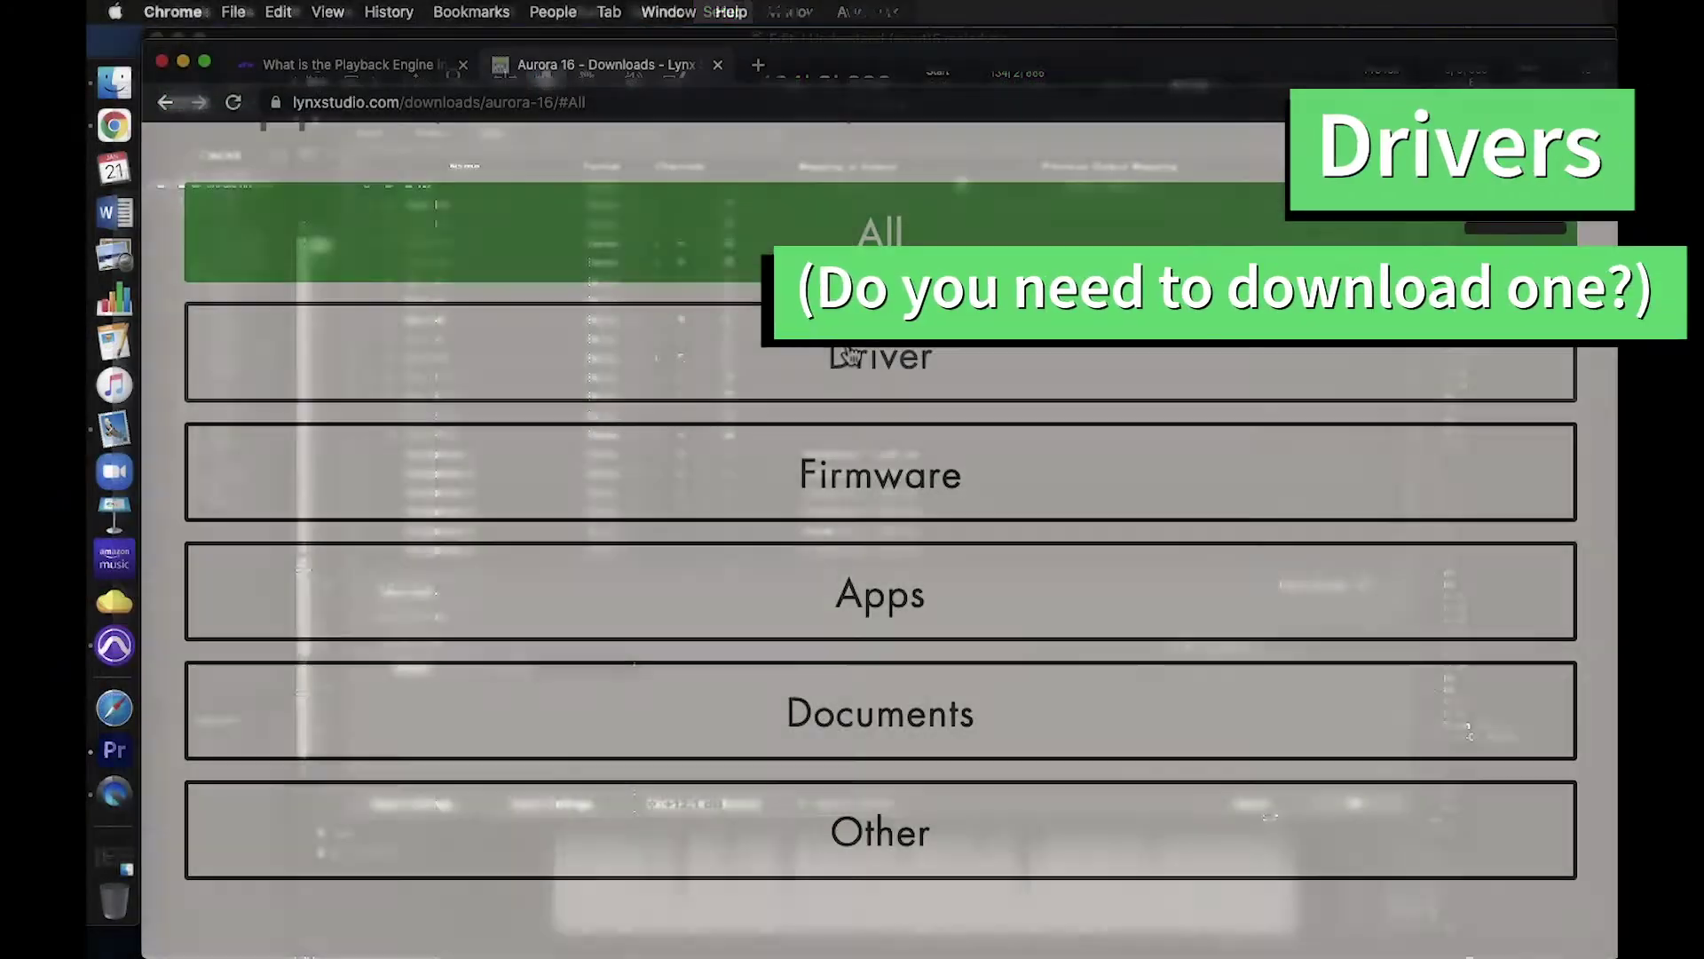
Filter the Aurora 16 downloads to drivers and scroll through the Windows and macOS driver builds
{"action": "left_click", "coordinate": [831, 370]}
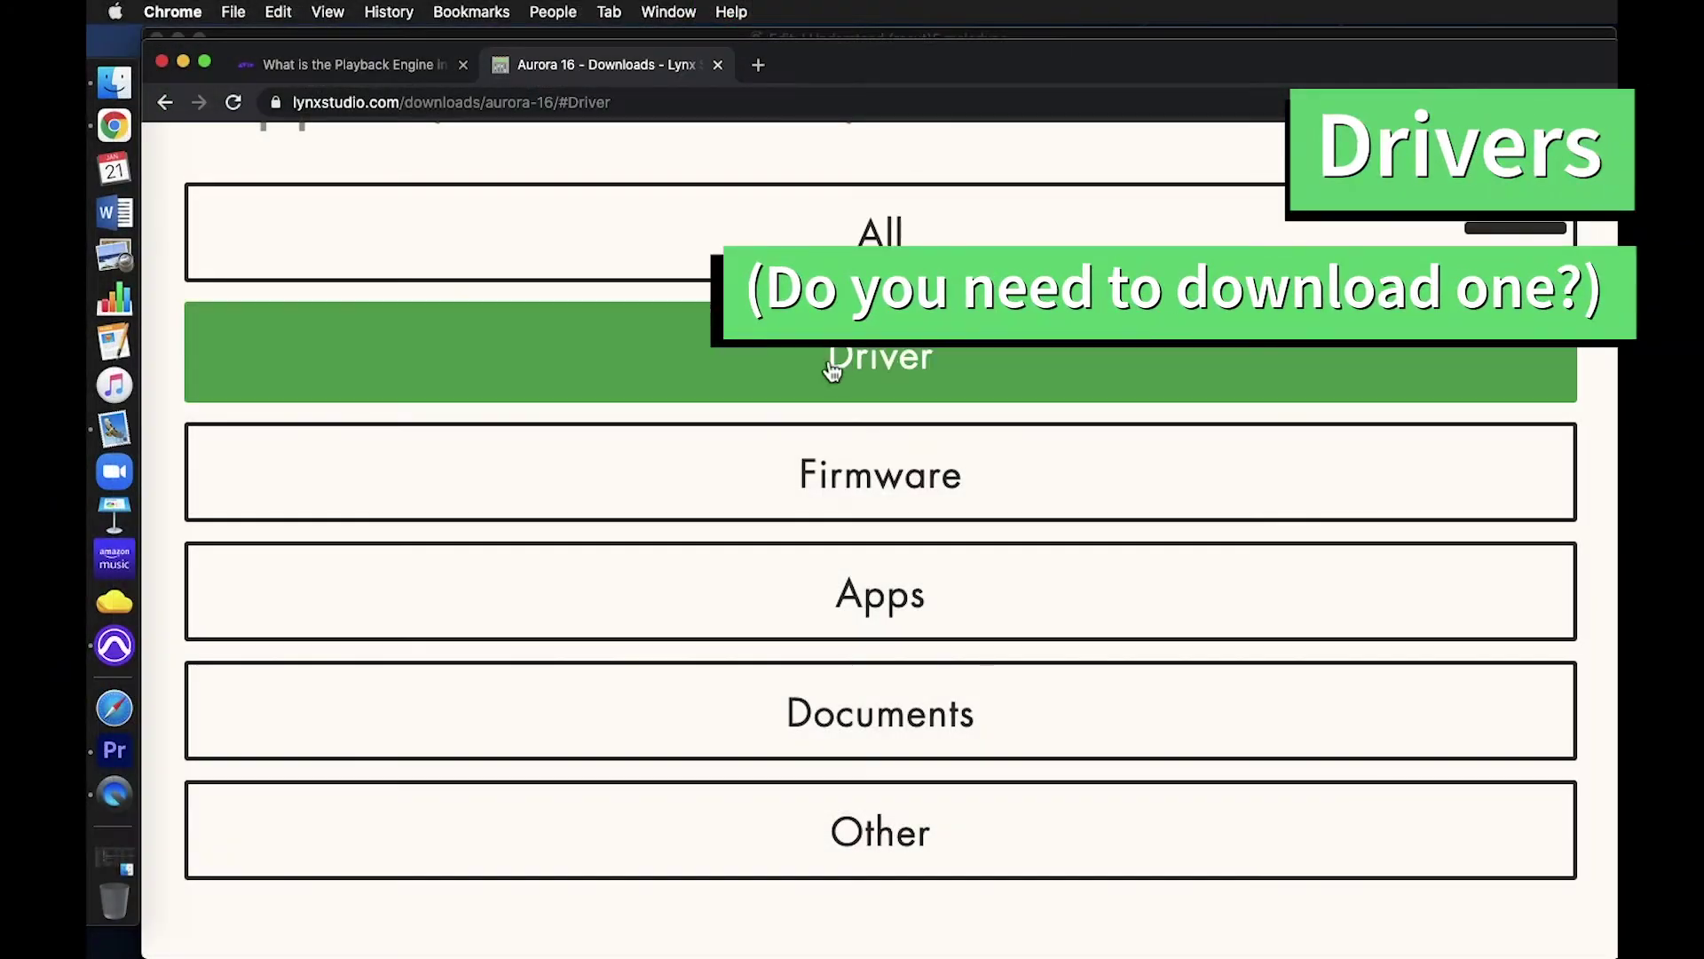
{"action": "scroll", "coordinate": [832, 371], "scroll_direction": "down", "scroll_amount": 10}
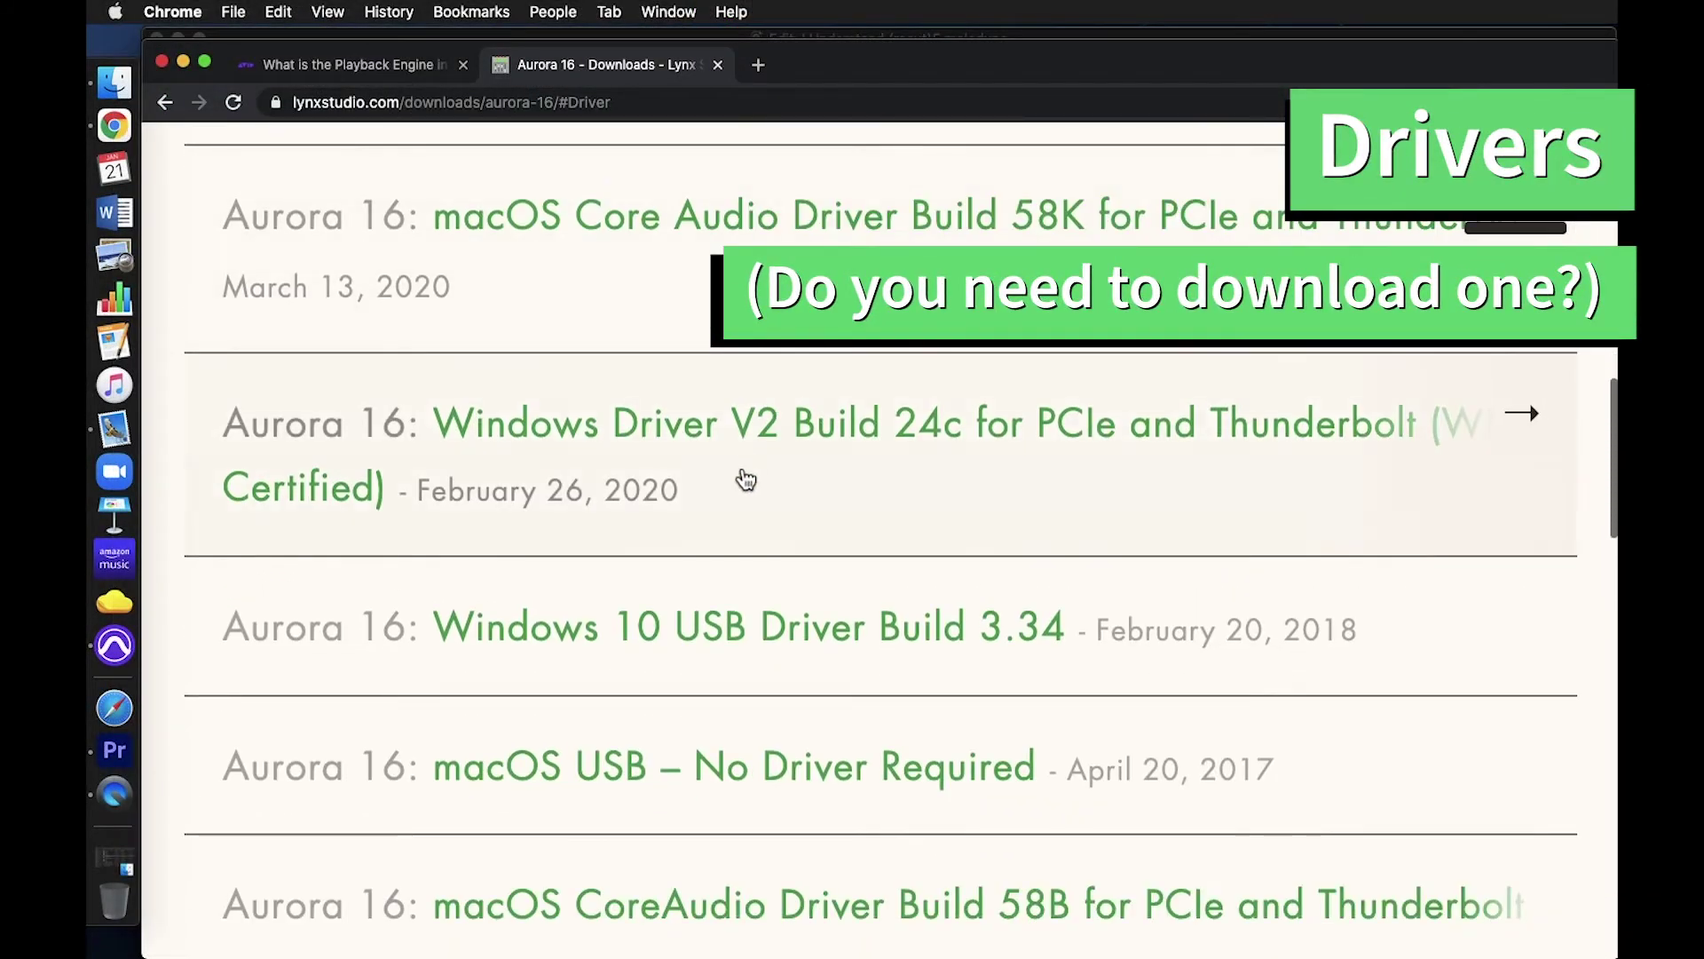
{"action": "scroll", "coordinate": [763, 418], "scroll_direction": "down", "scroll_amount": 5}
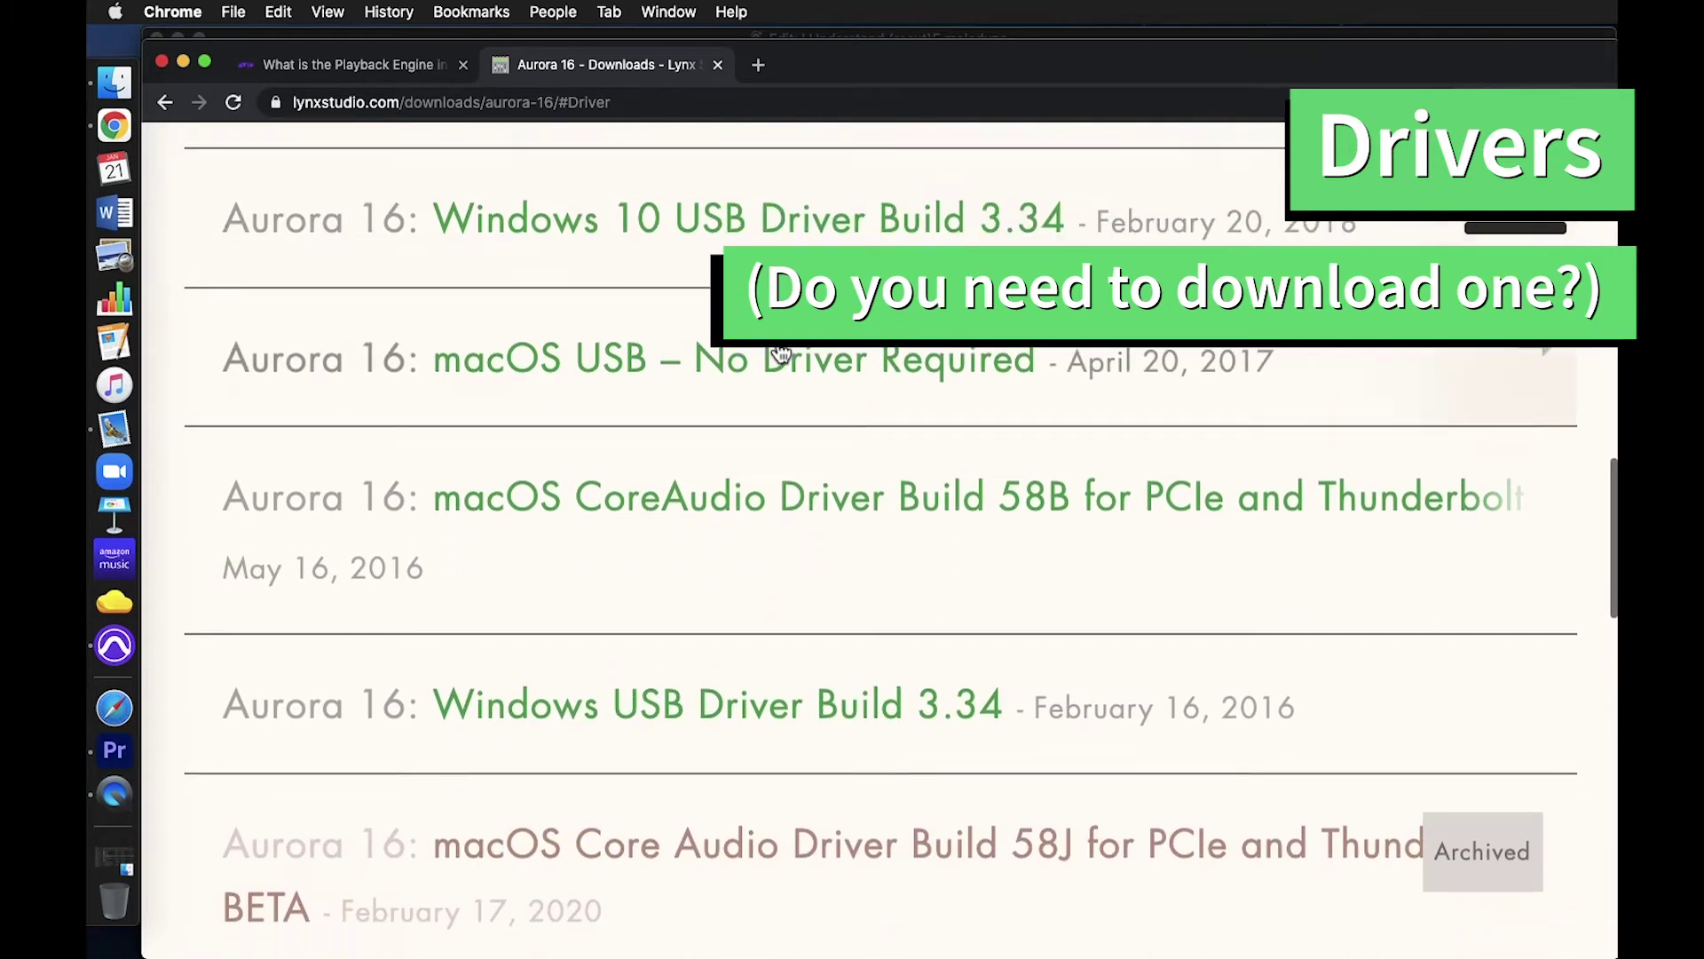
{"action": "scroll", "coordinate": [781, 353], "scroll_direction": "down", "scroll_amount": 9}
{"action": "scroll", "coordinate": [781, 353], "scroll_direction": "up", "scroll_amount": 5}
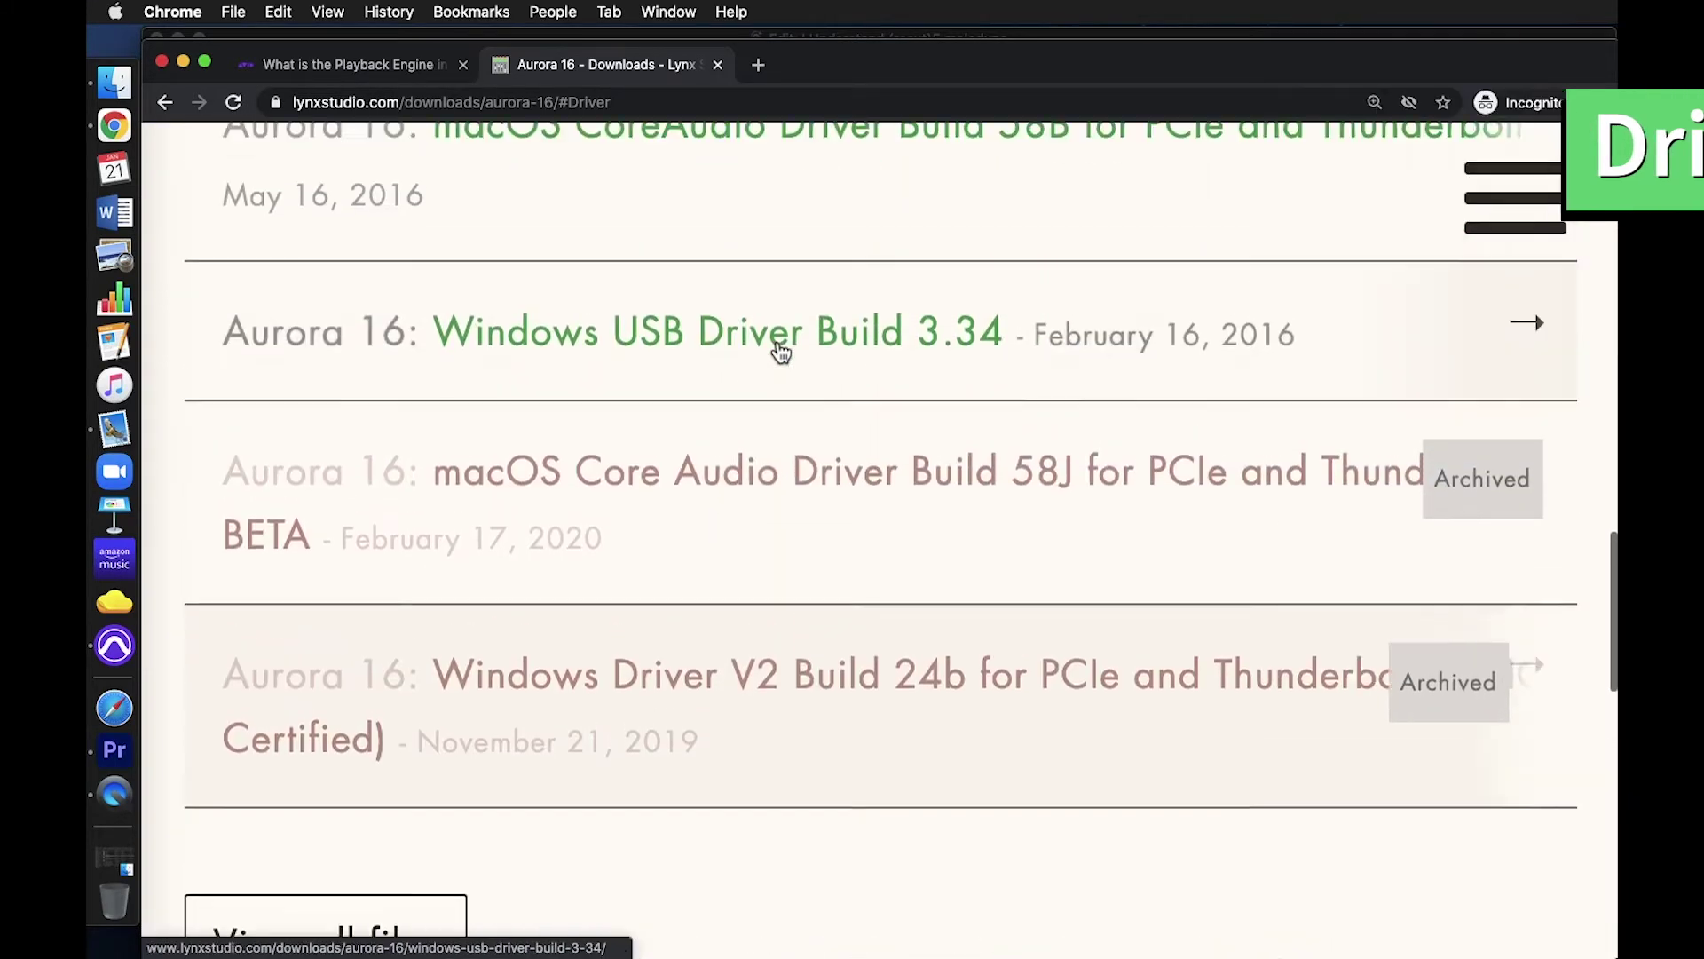
{"action": "scroll", "coordinate": [781, 352], "scroll_direction": "up", "scroll_amount": 6}
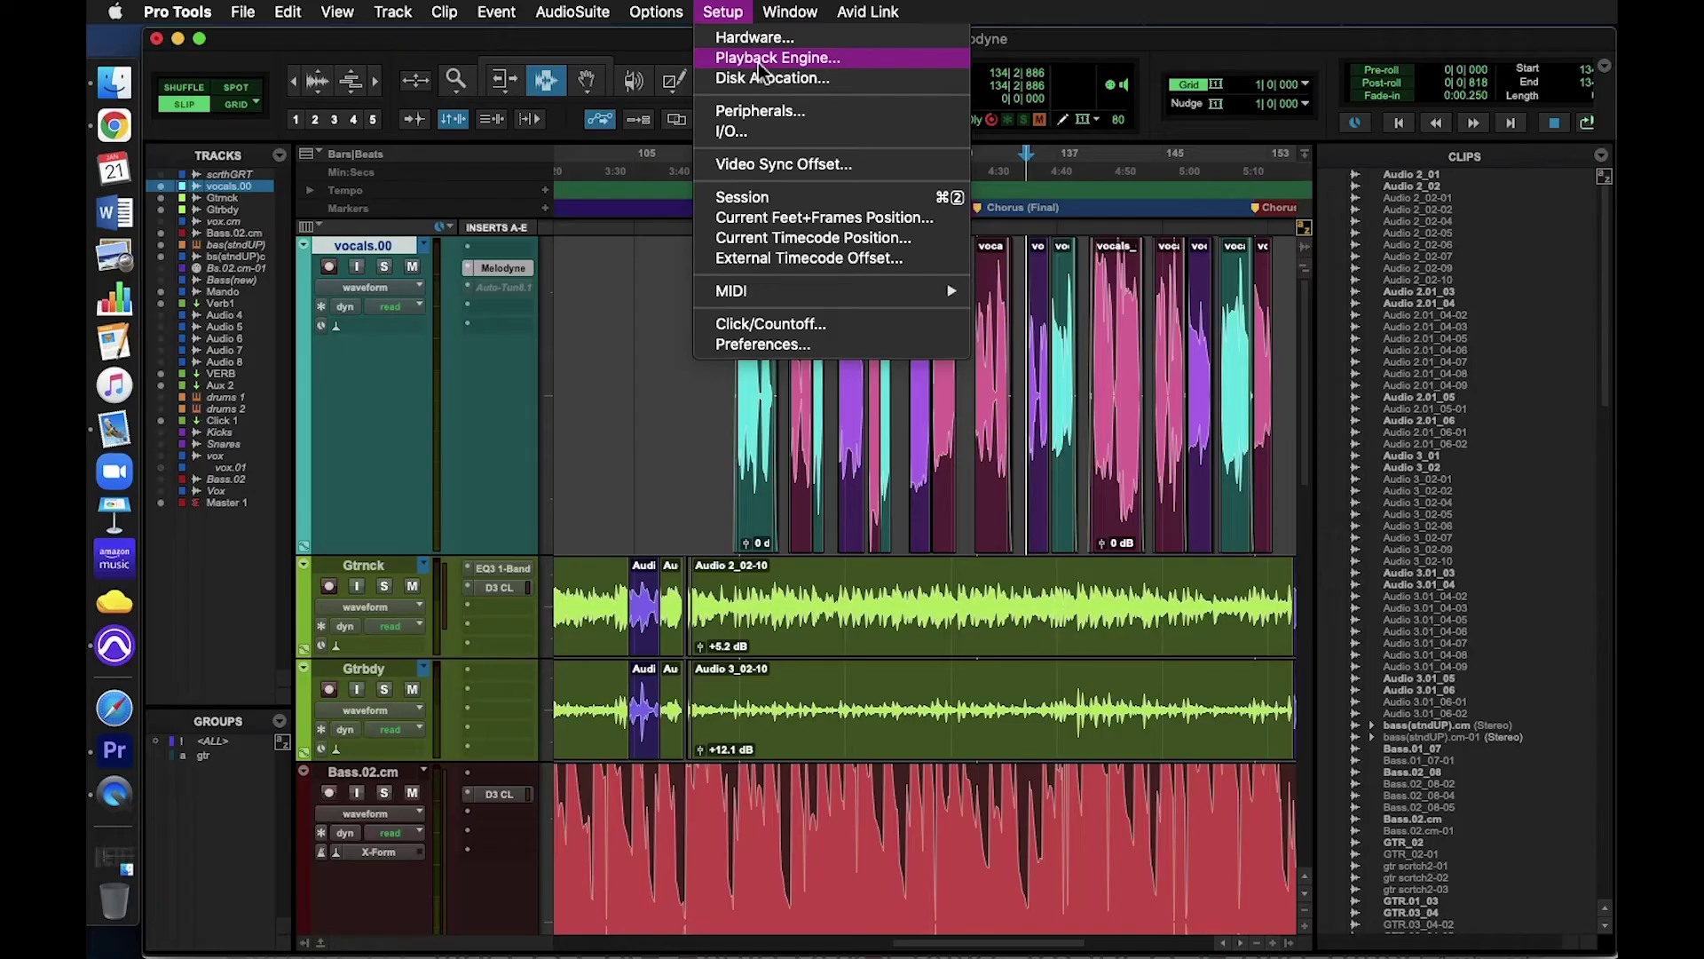
Switch the Playback Engine device back to Built-in Output
{"action": "left_click", "coordinate": [758, 59]}
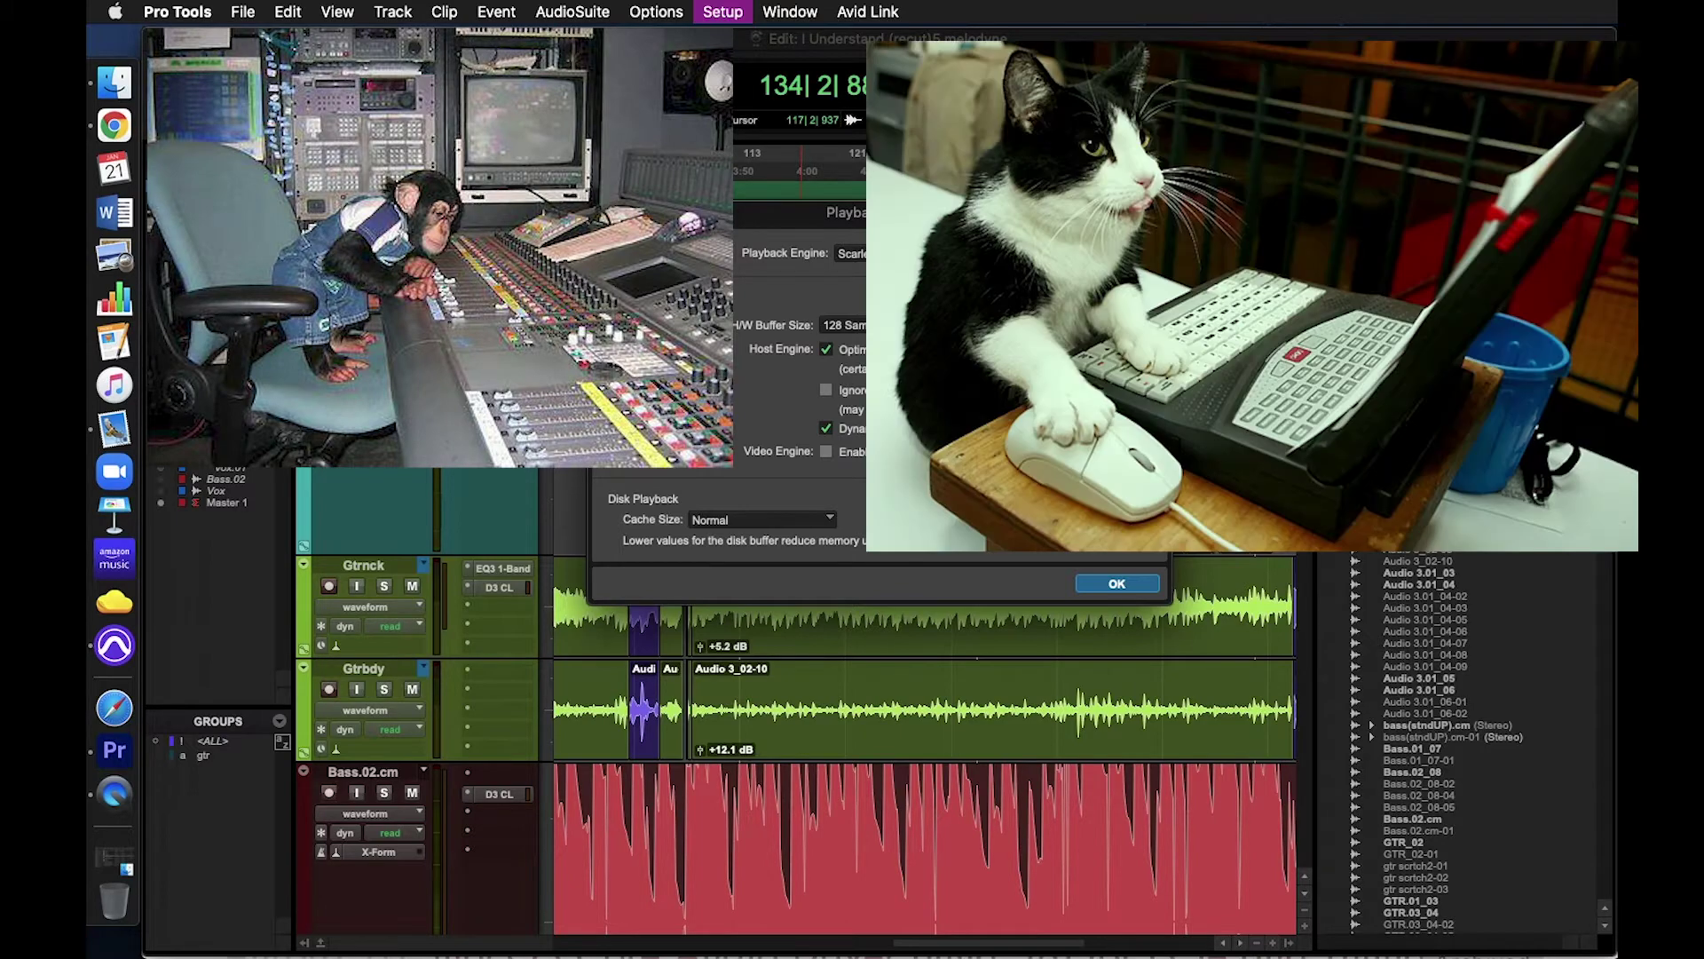
{"action": "left_click", "coordinate": [850, 253]}
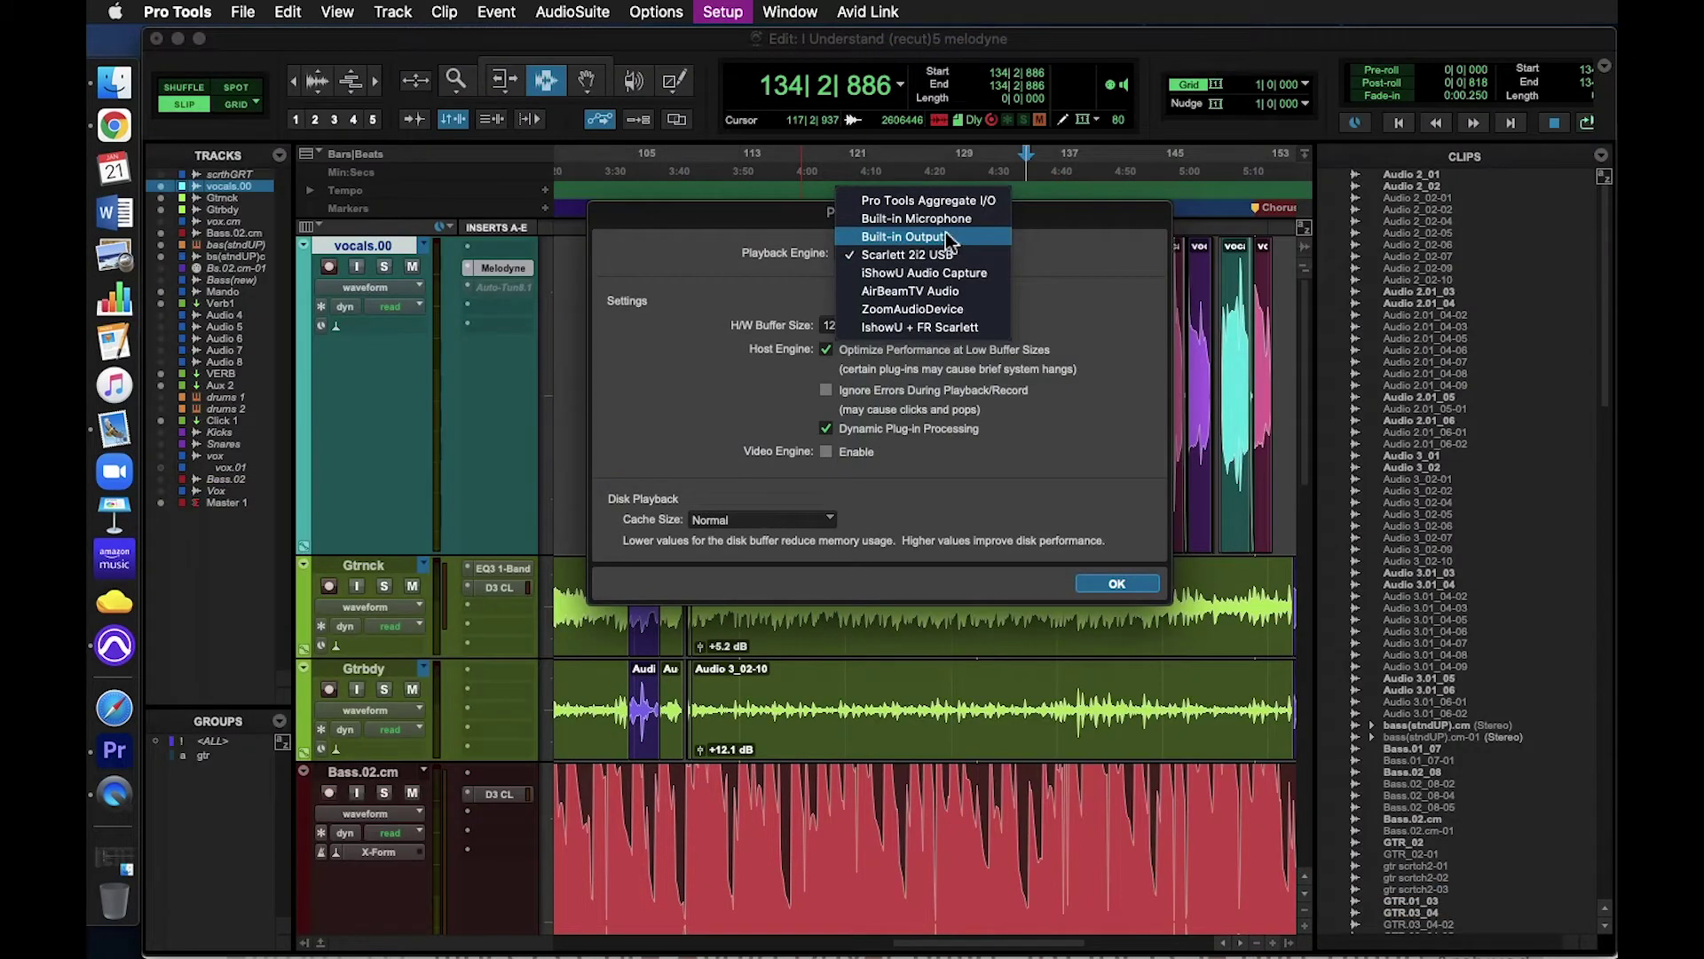
{"action": "left_click", "coordinate": [947, 238]}
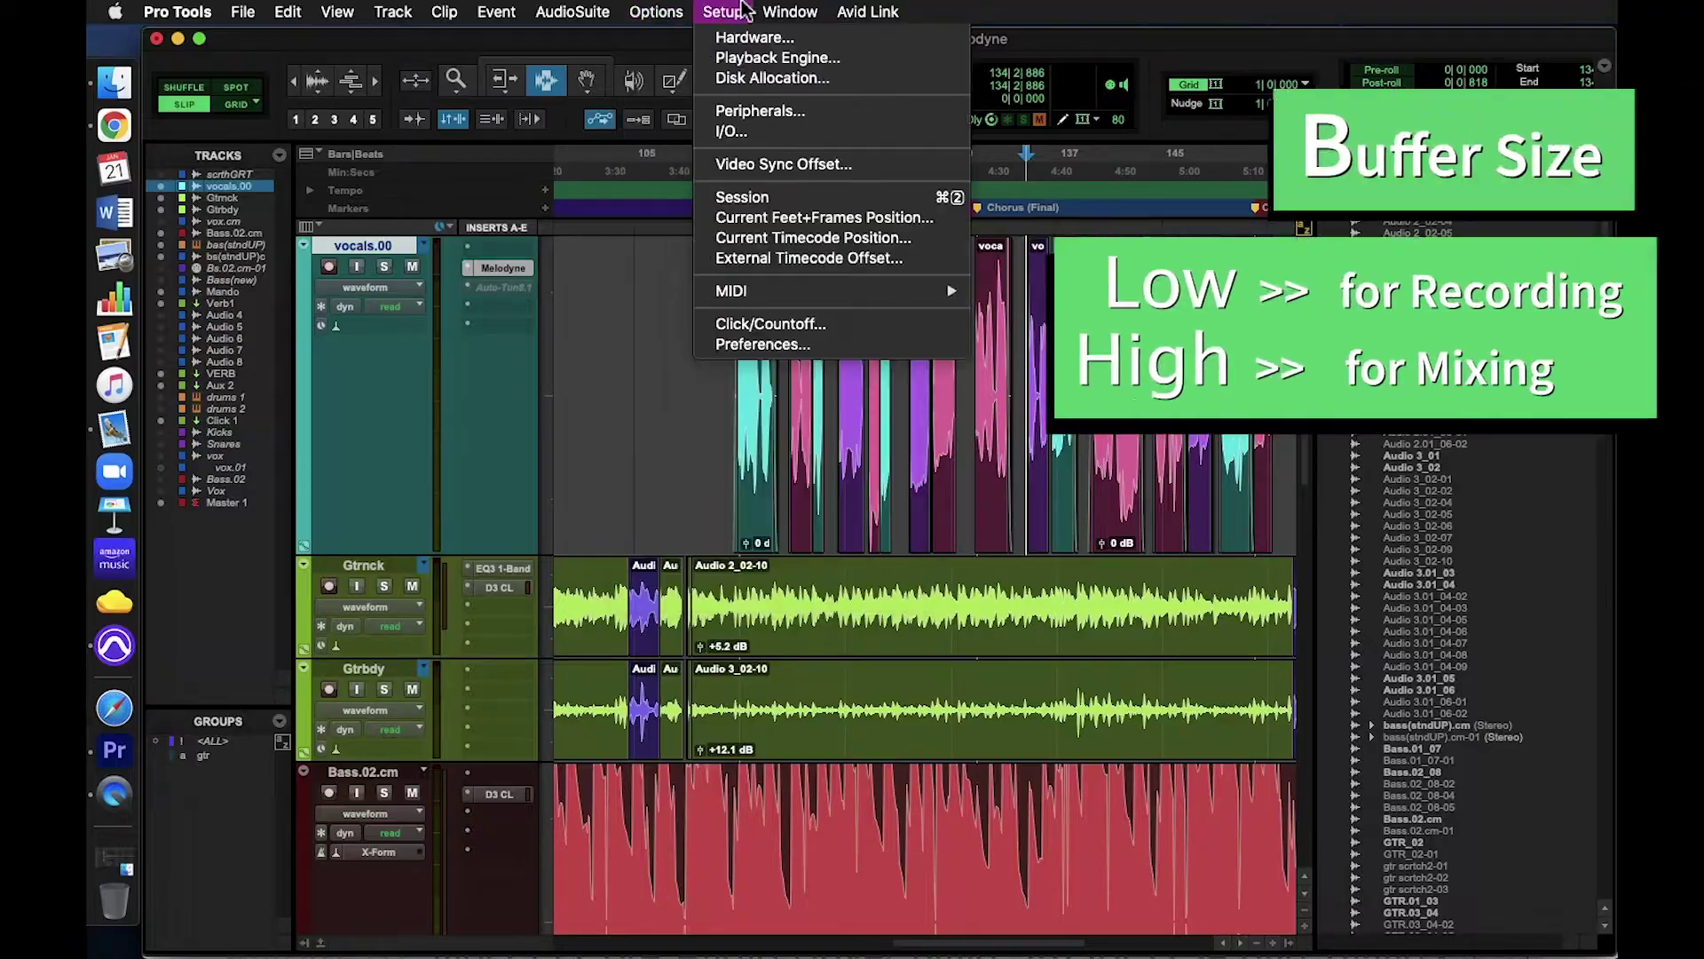
Change the Playback Engine H/W Buffer Size from 128 Samples to 32 Samples
{"action": "left_click", "coordinate": [764, 57]}
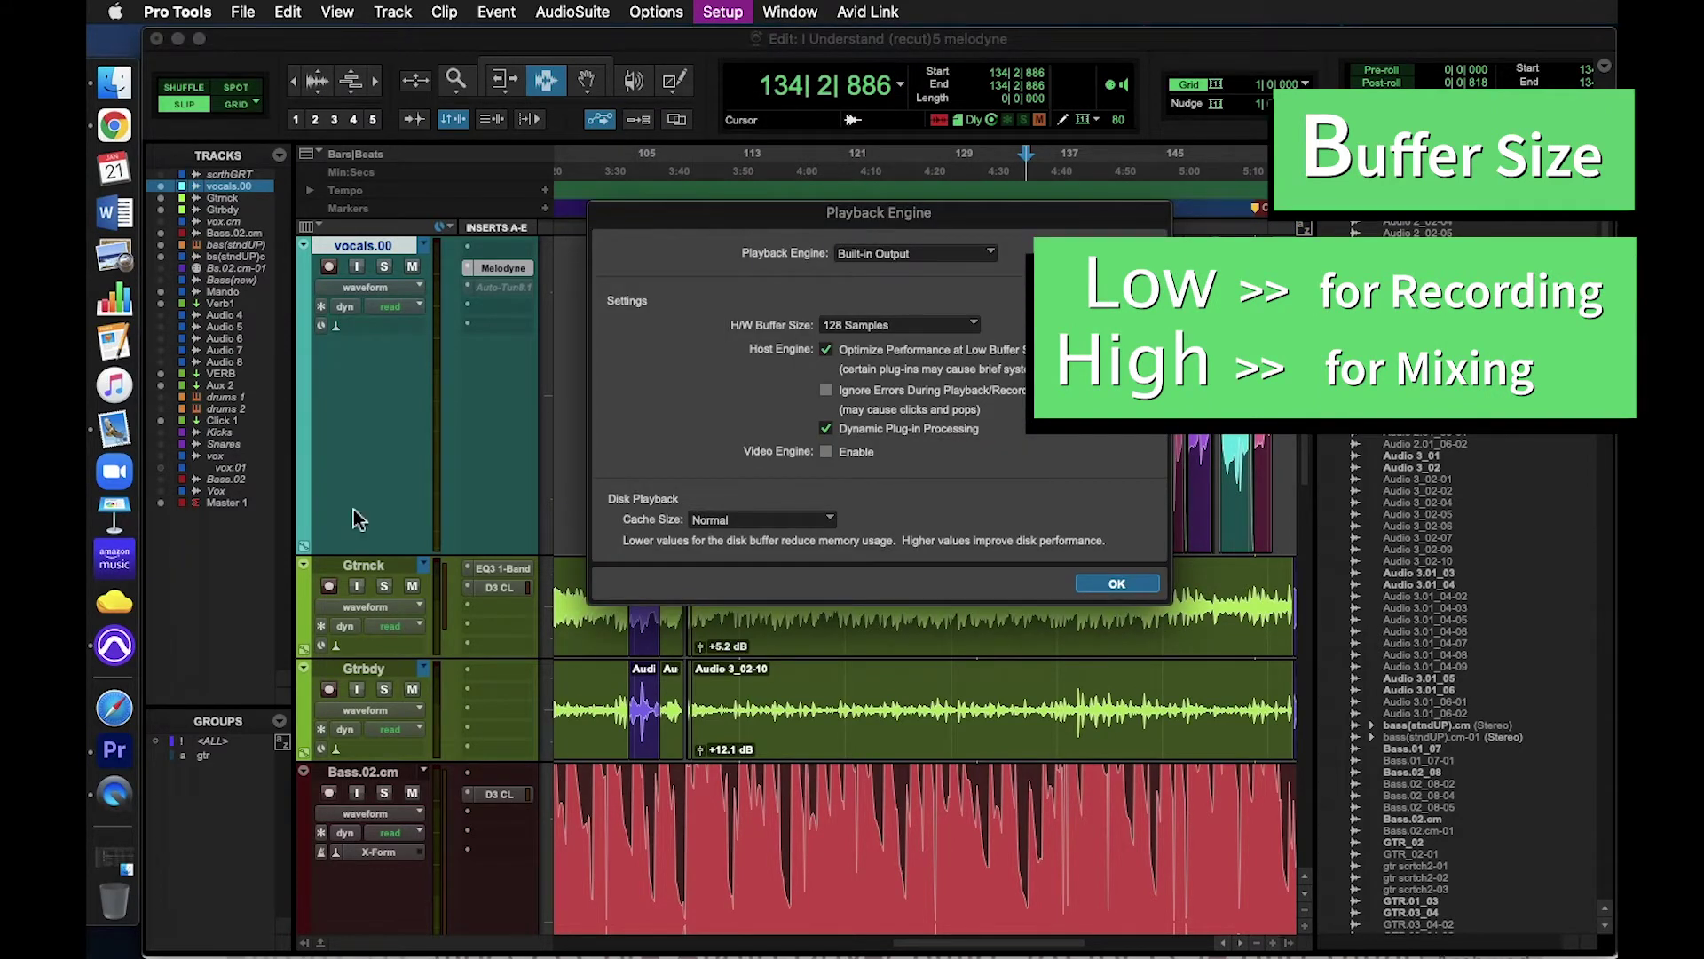
{"action": "left_click", "coordinate": [968, 330]}
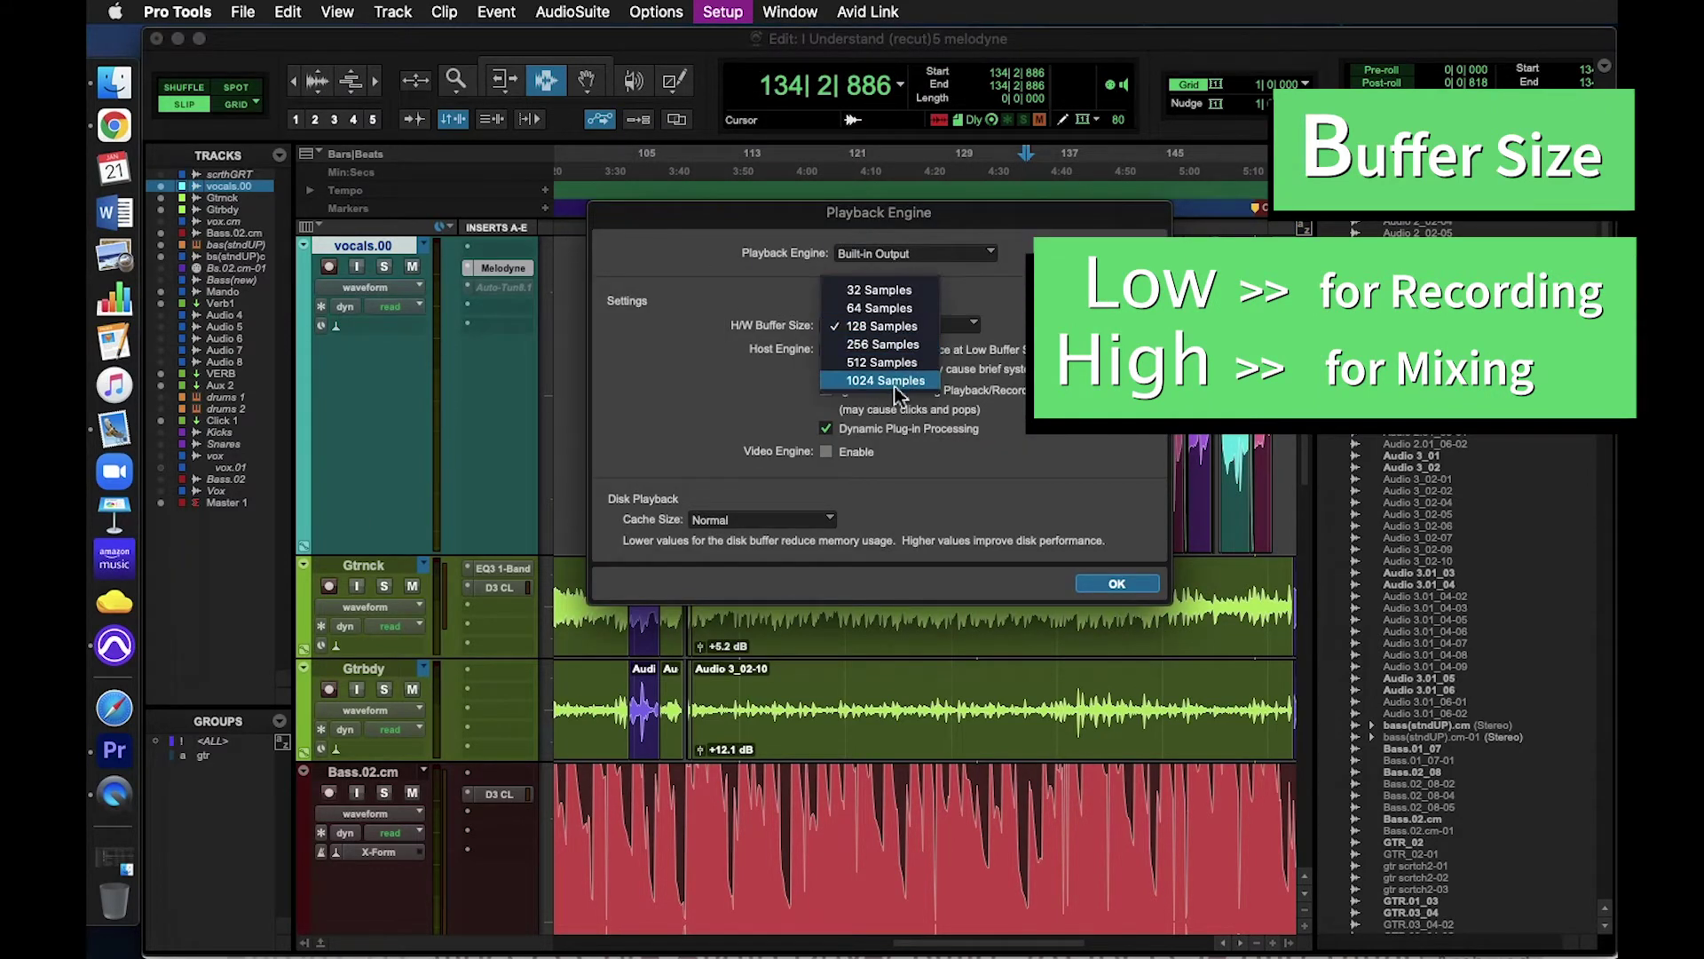
{"action": "left_click", "coordinate": [972, 331]}
{"action": "left_click", "coordinate": [971, 333]}
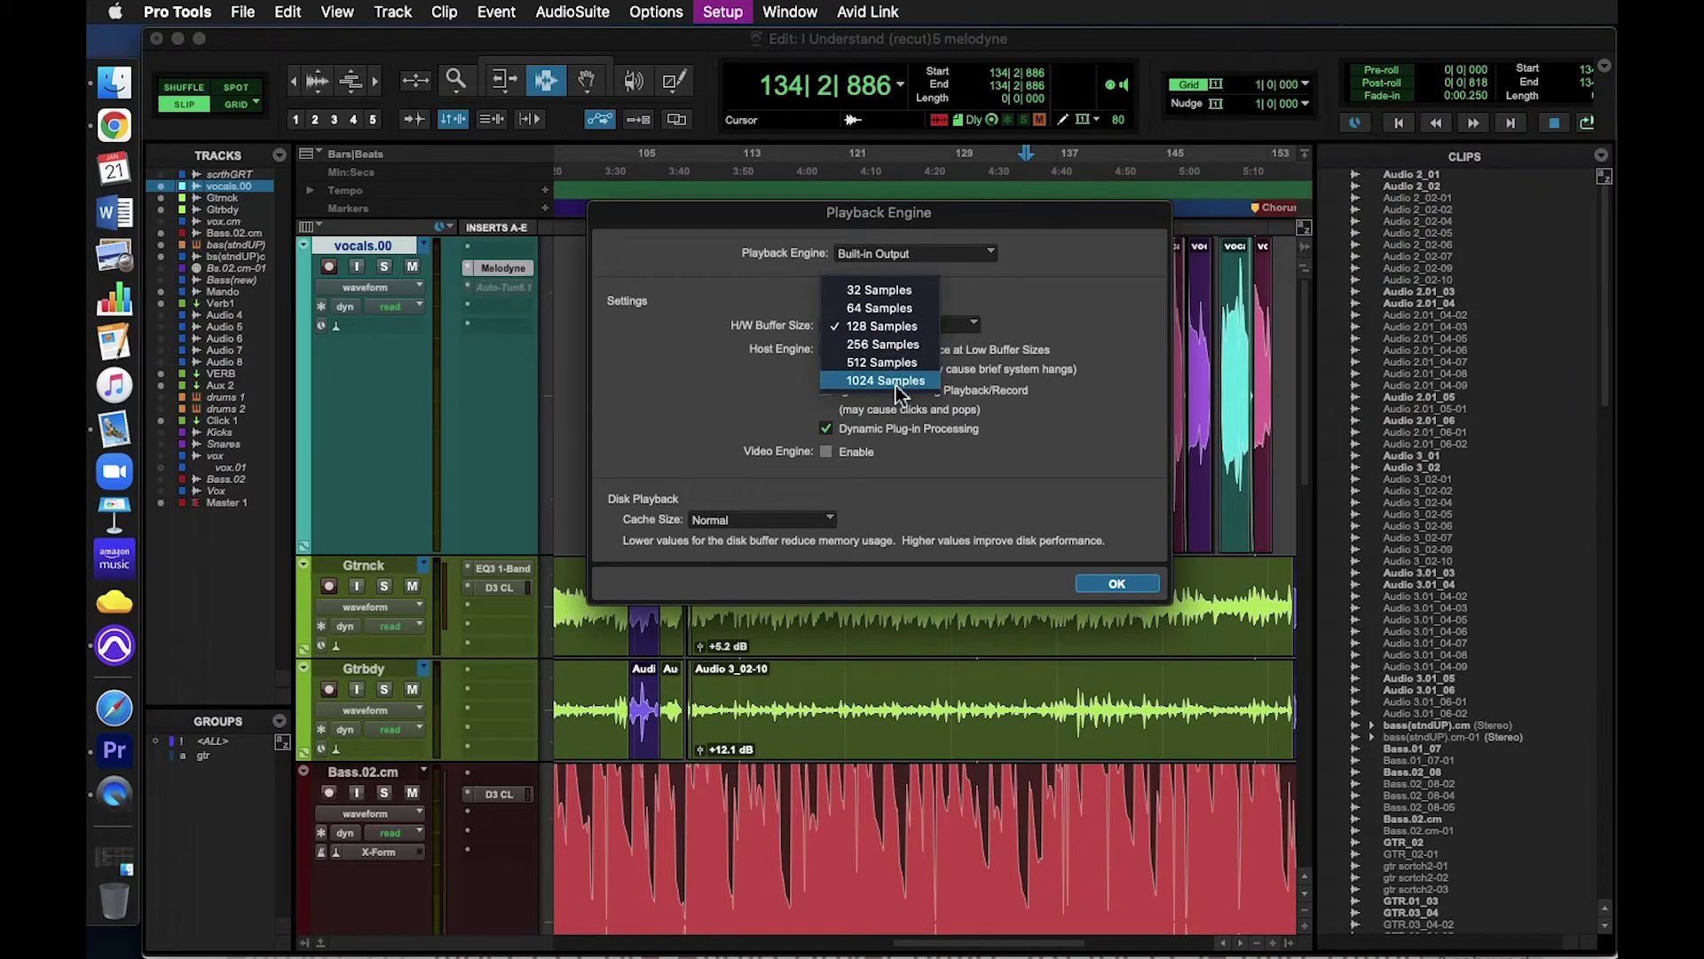
{"action": "left_click", "coordinate": [886, 291]}
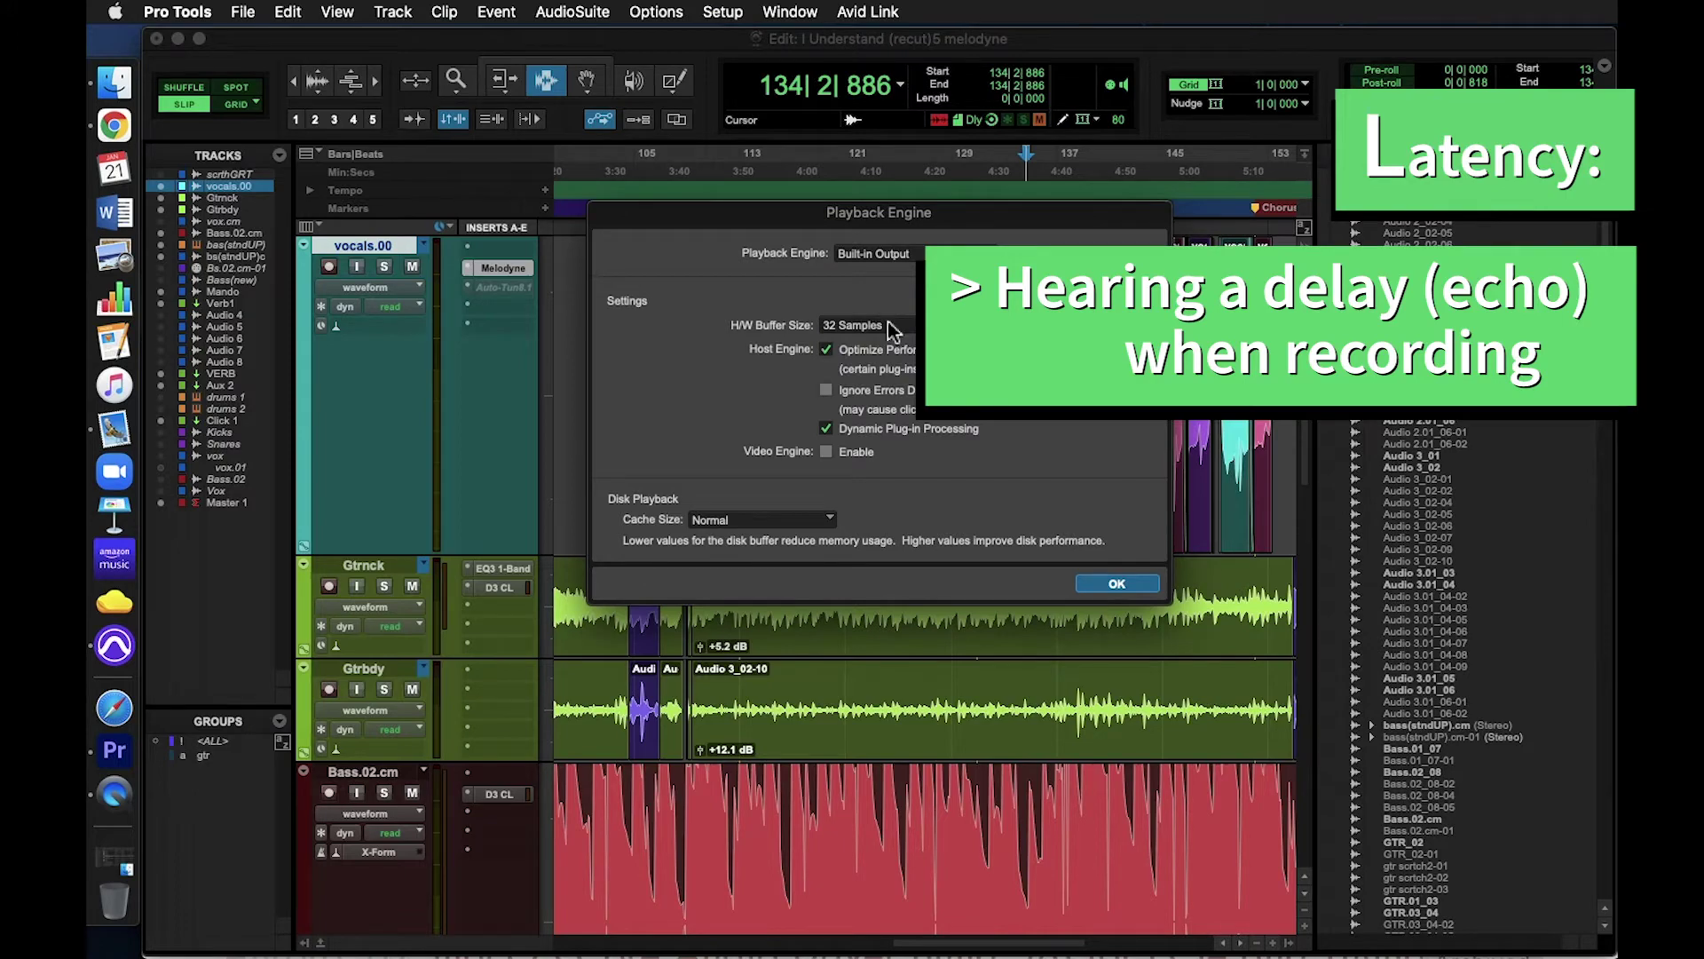
{"action": "left_click", "coordinate": [891, 329]}
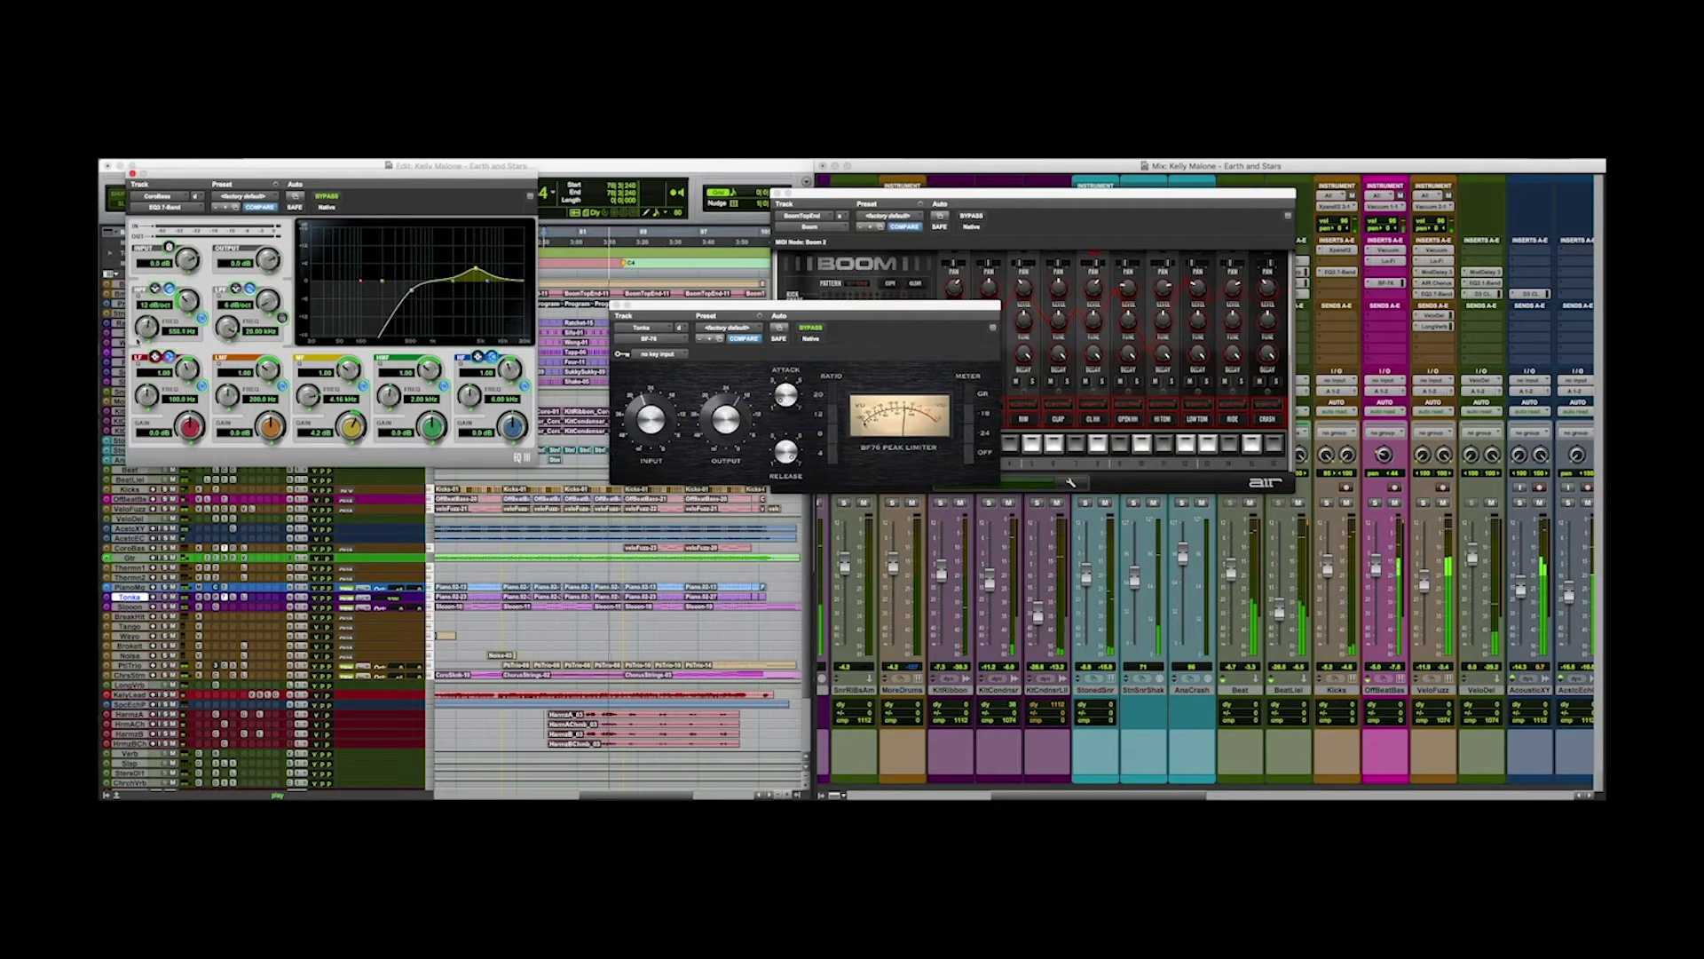
Dismiss the out-of-CPU-power error, leaving the H/W Buffer Size at 64 Samples
{"action": "scroll", "coordinate": [494, 543], "scroll_direction": "down", "scroll_amount": 3}
{"action": "scroll", "coordinate": [493, 544], "scroll_direction": "down", "scroll_amount": 3}
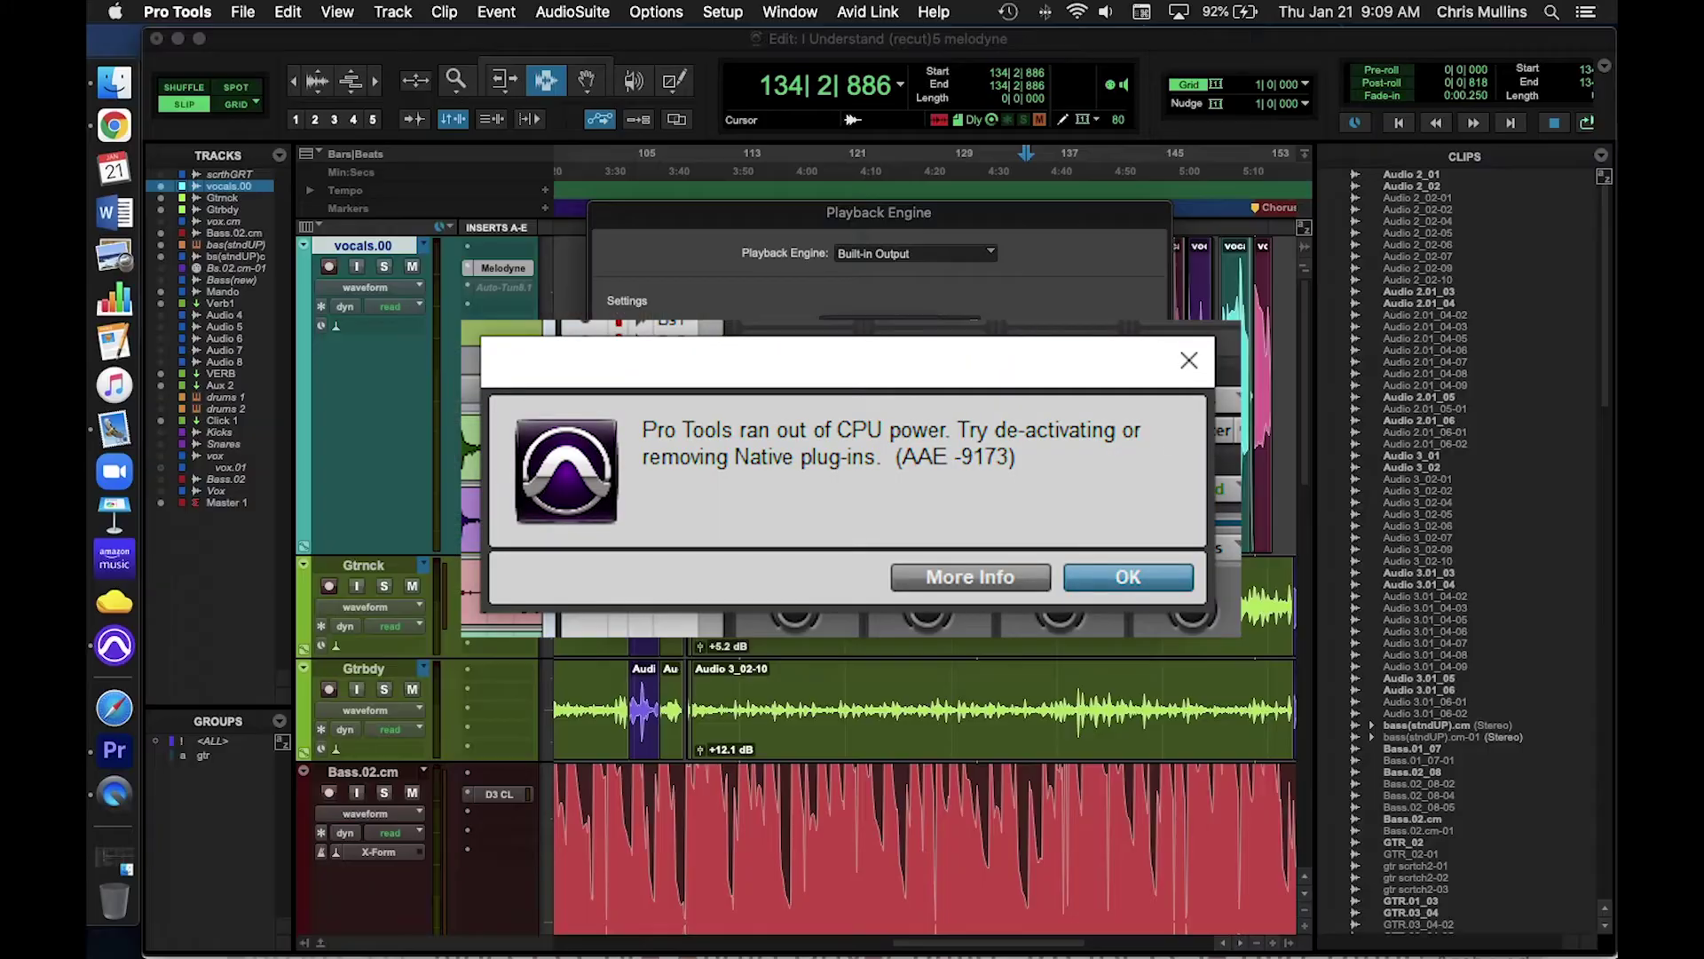
{"action": "key", "text": "Return"}
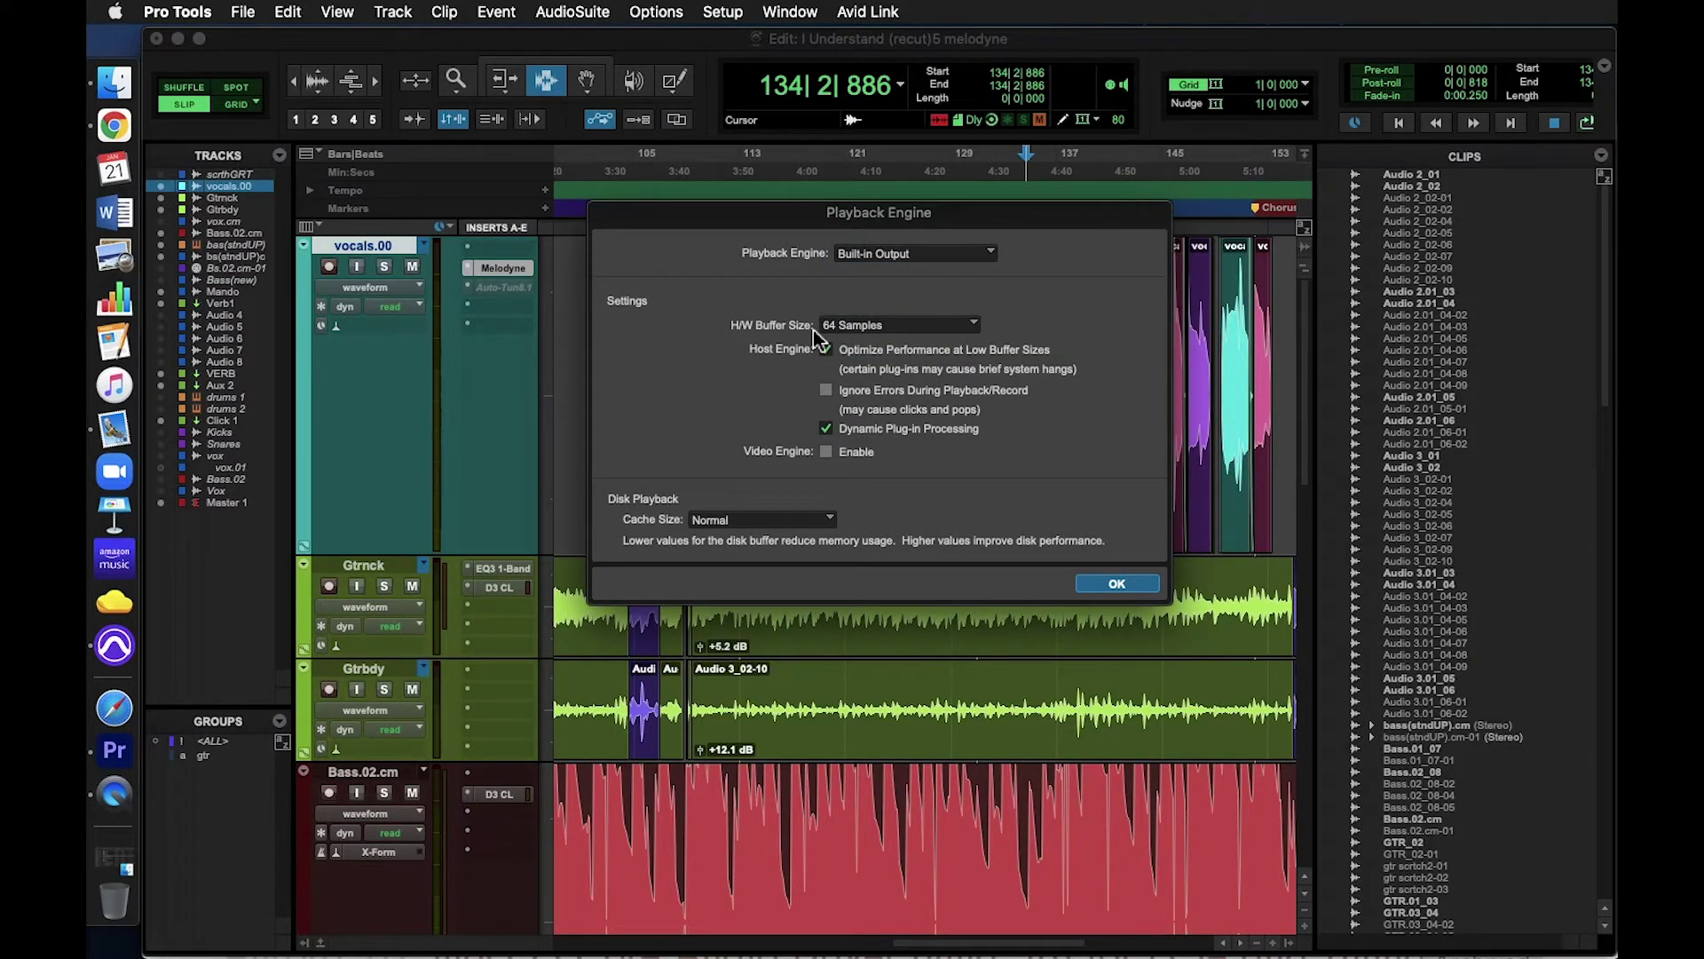
{"action": "left_click", "coordinate": [826, 351]}
{"action": "left_click", "coordinate": [827, 392]}
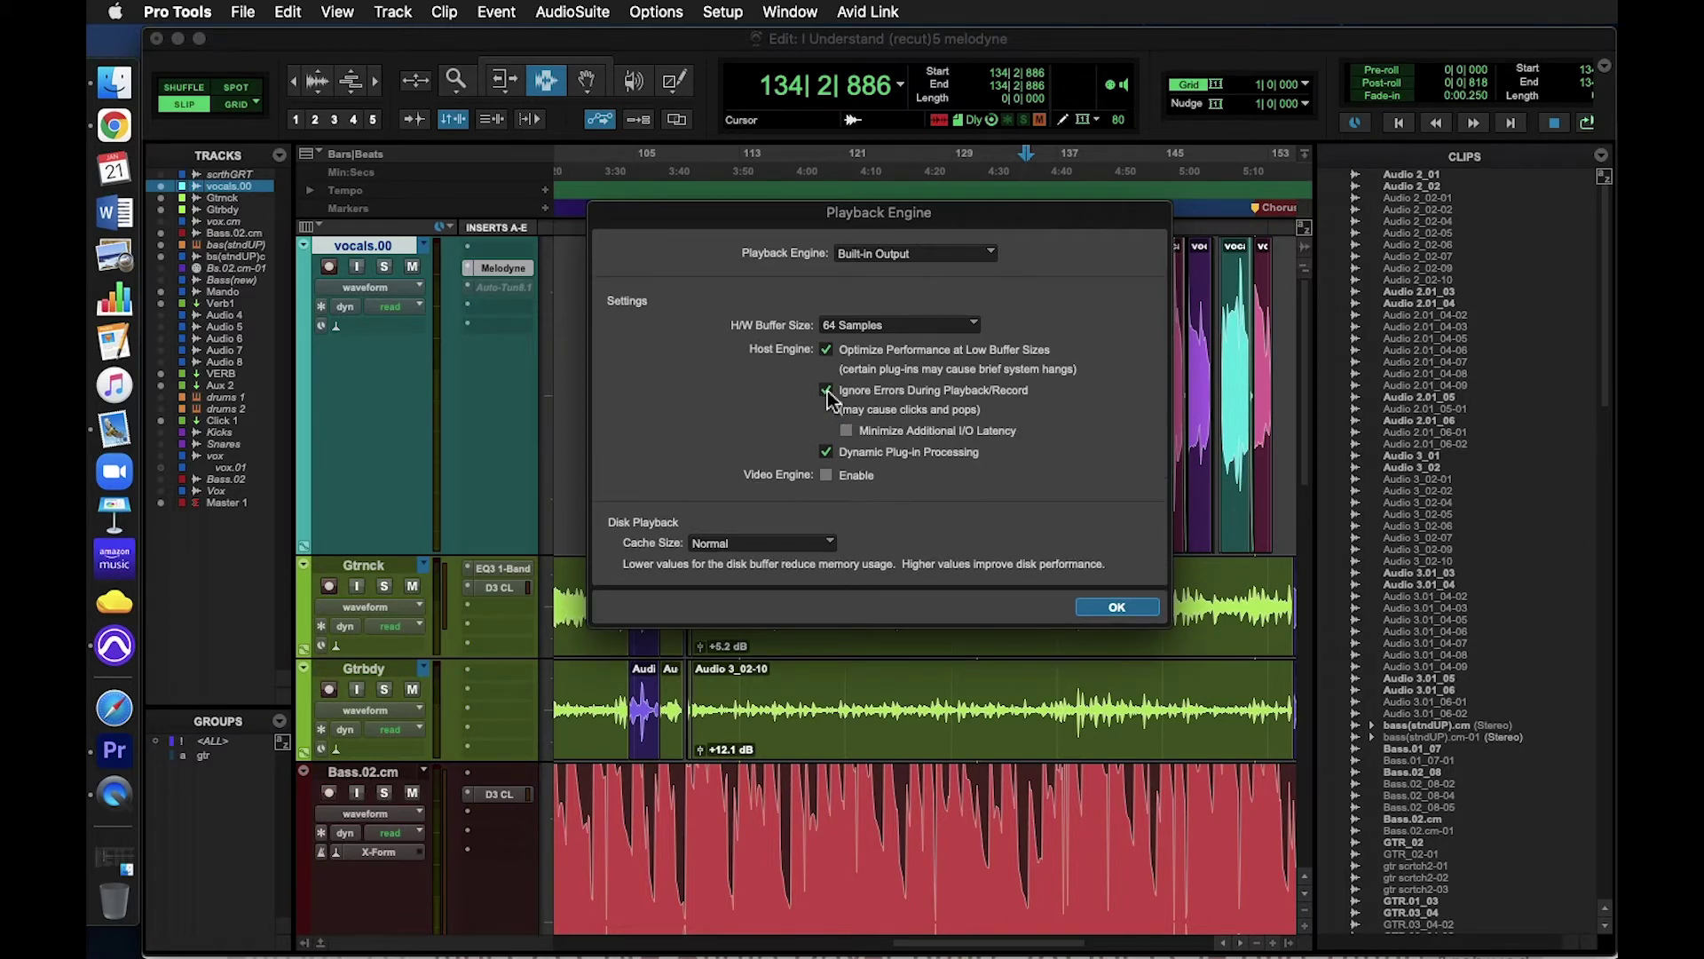
{"action": "left_click", "coordinate": [827, 391]}
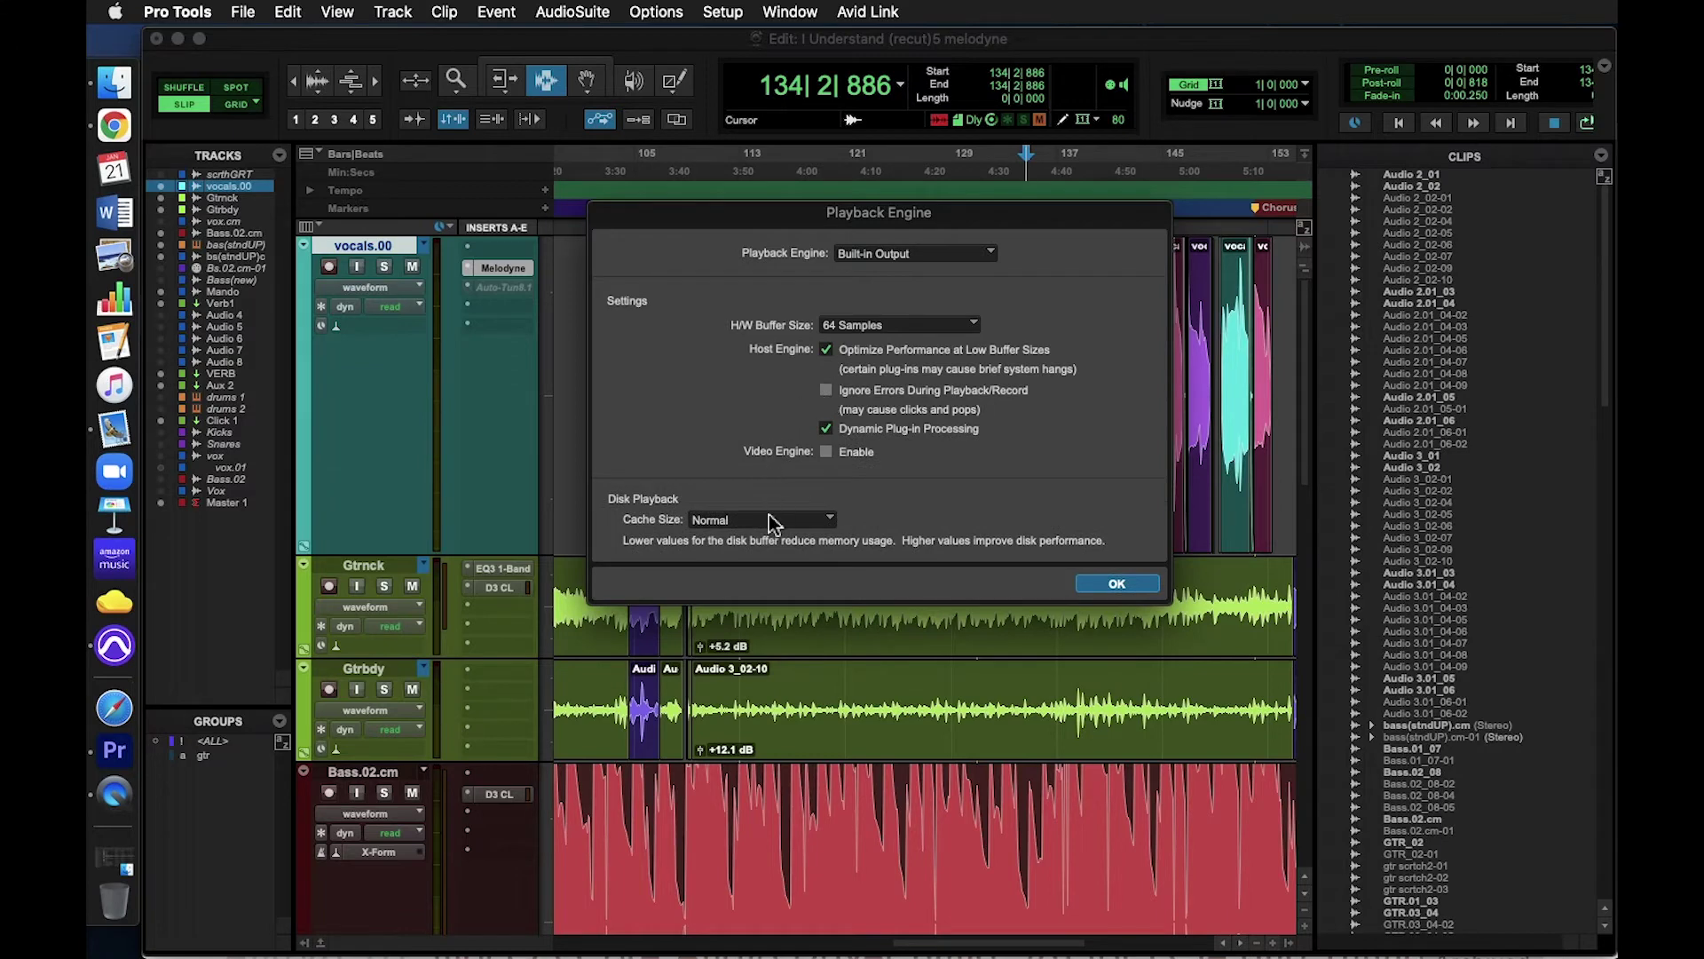
{"action": "left_click", "coordinate": [826, 391]}
{"action": "left_click", "coordinate": [825, 392]}
{"action": "left_click", "coordinate": [779, 519]}
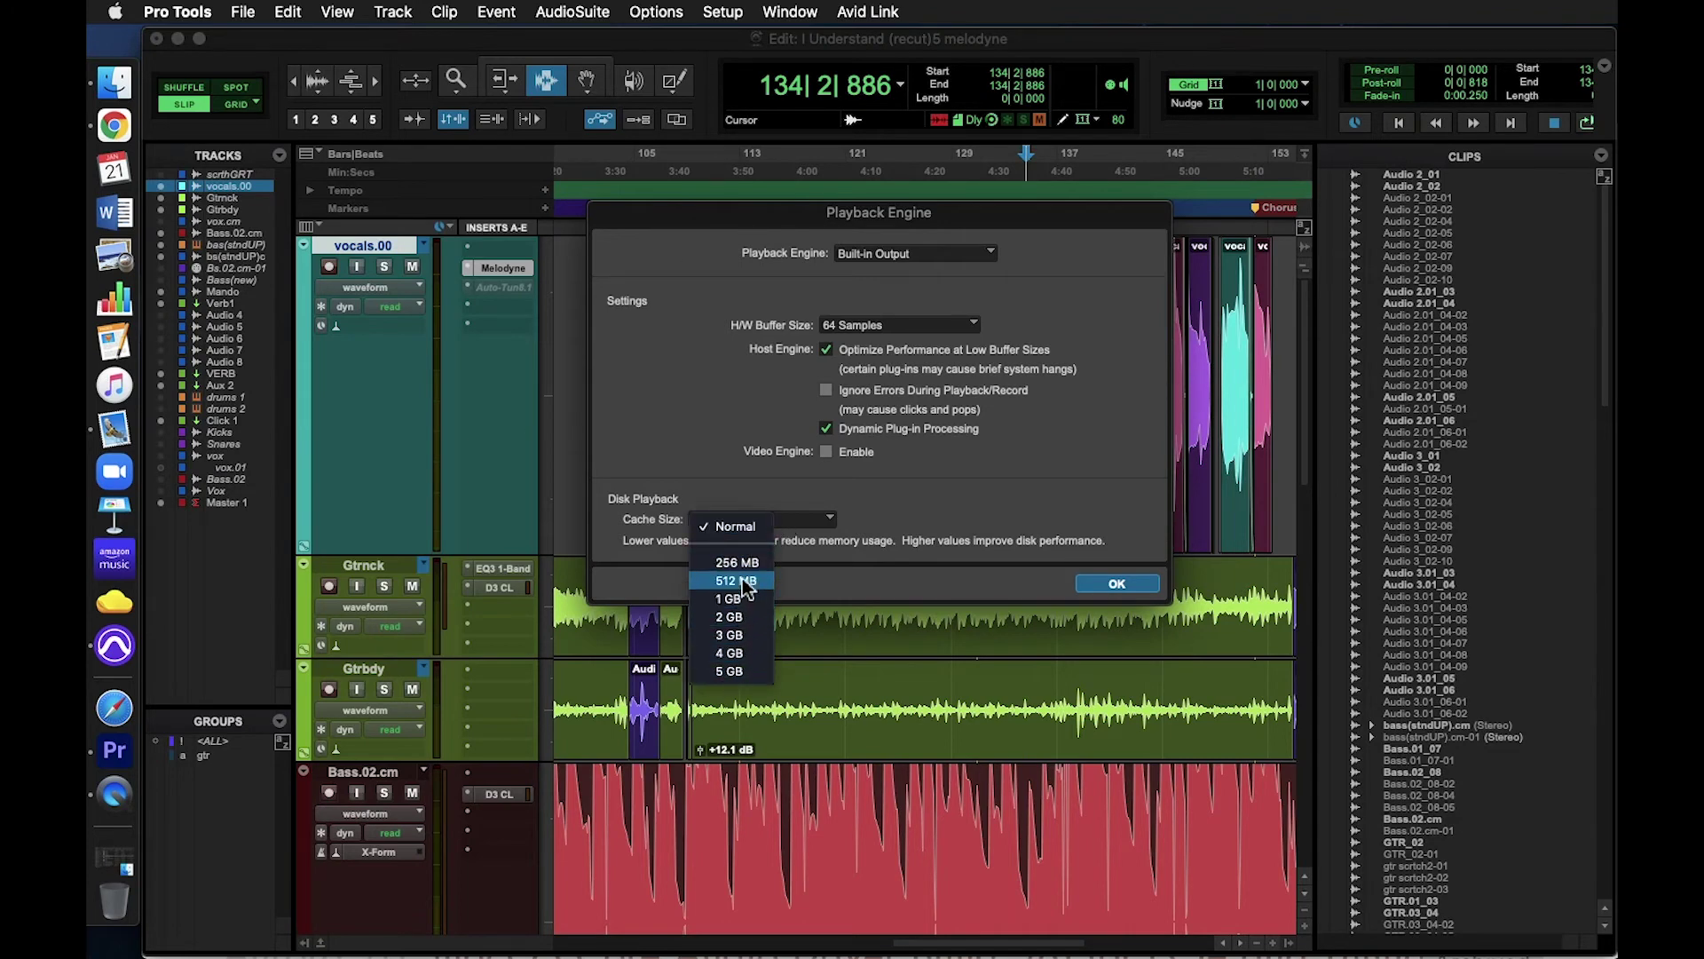